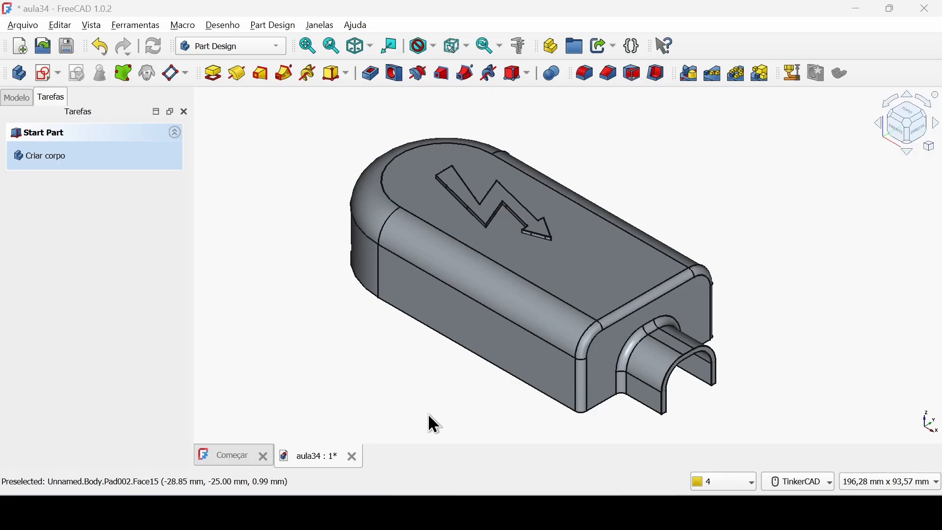
Step: Create a new body and start a sketch on its XY base plane
right_drag(497, 344, 513, 360)
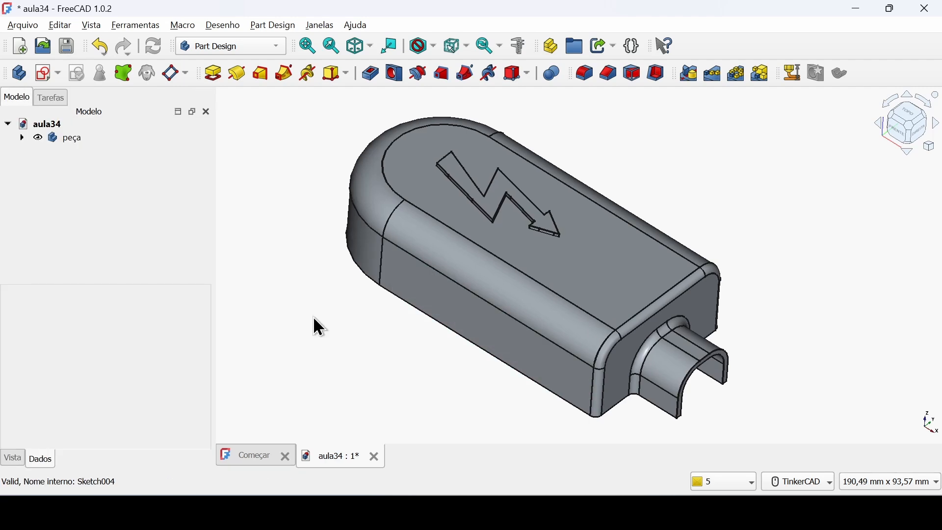
click(19, 74)
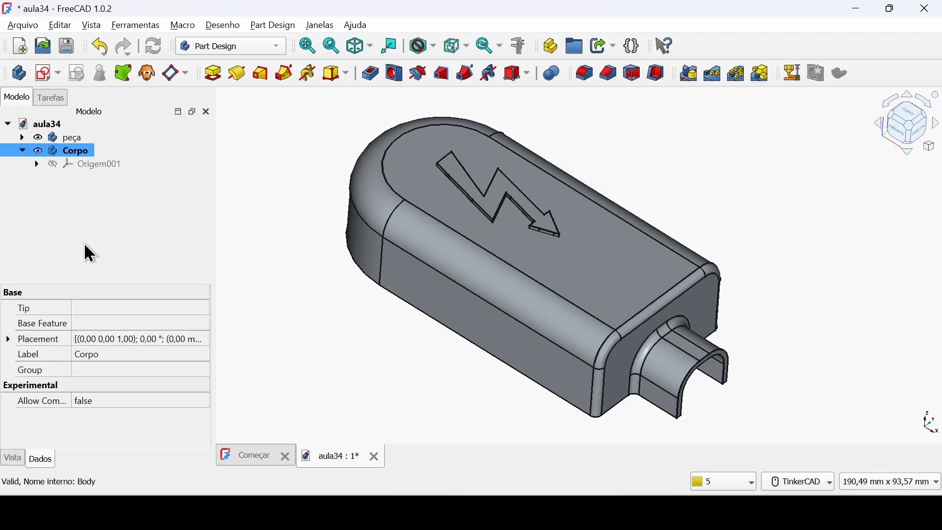
click(43, 71)
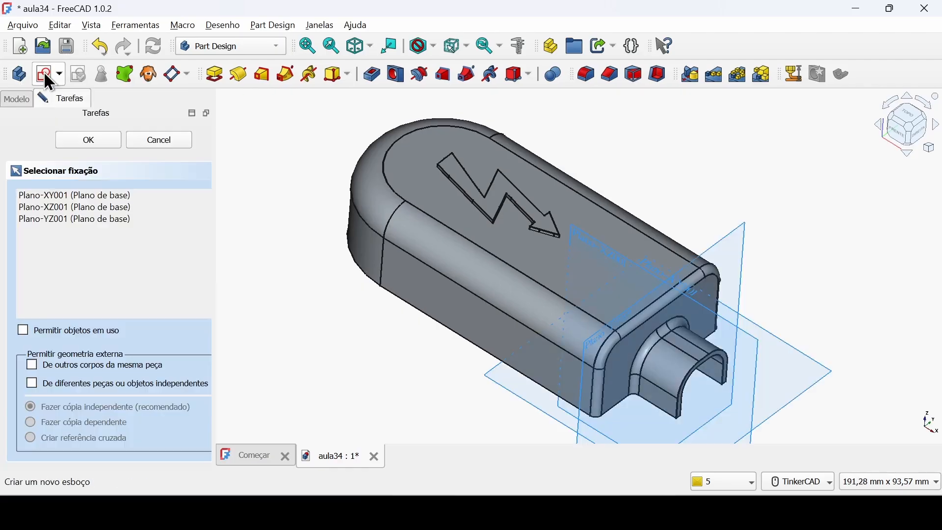
click(519, 387)
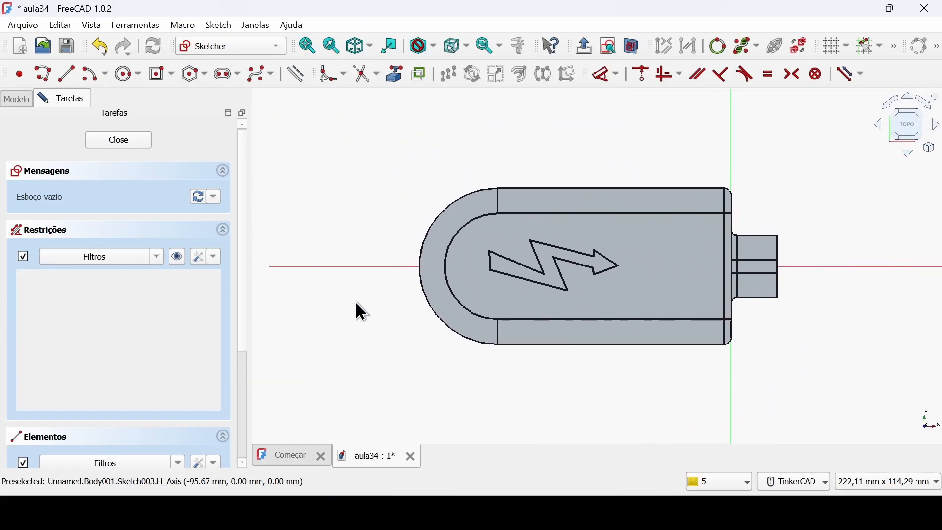
Step: Sketch a centre-based rectangle on the horizontal axis enclosing the whole part with a margin all around, and close the sketch
click(161, 75)
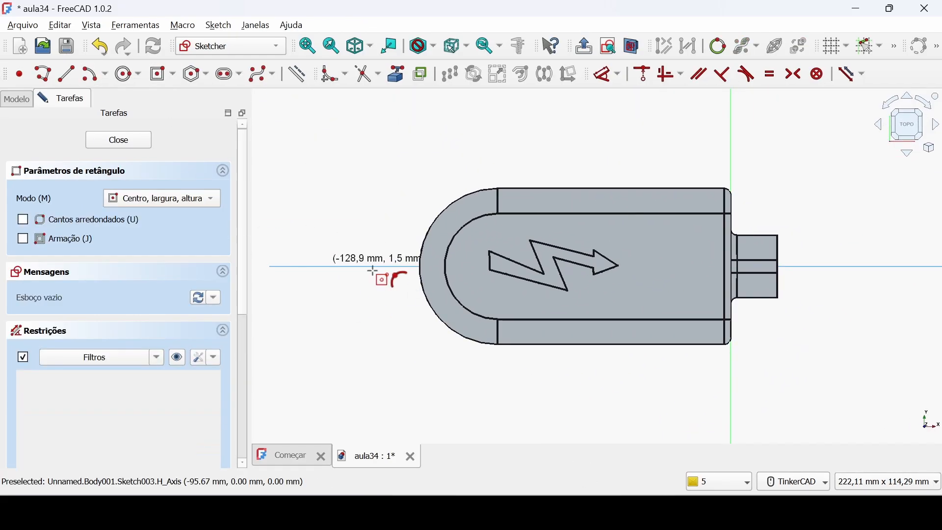
click(590, 266)
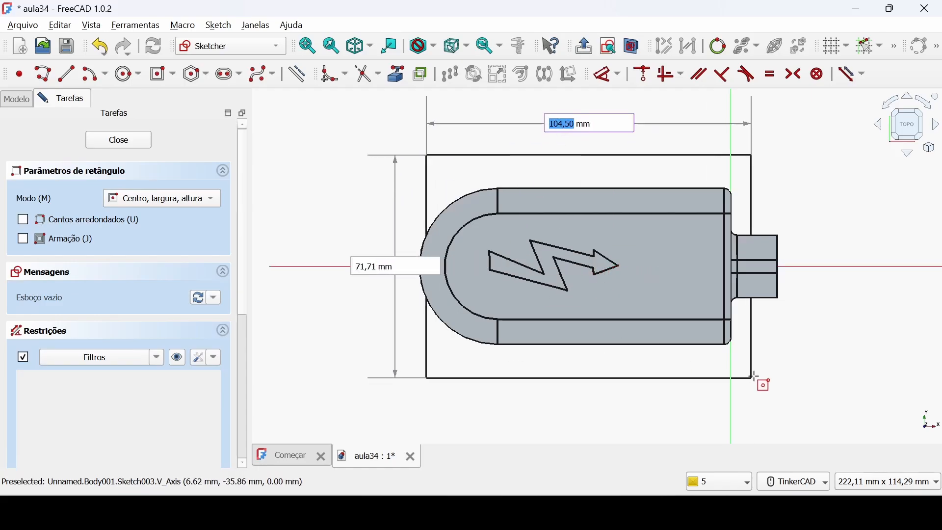
click(813, 434)
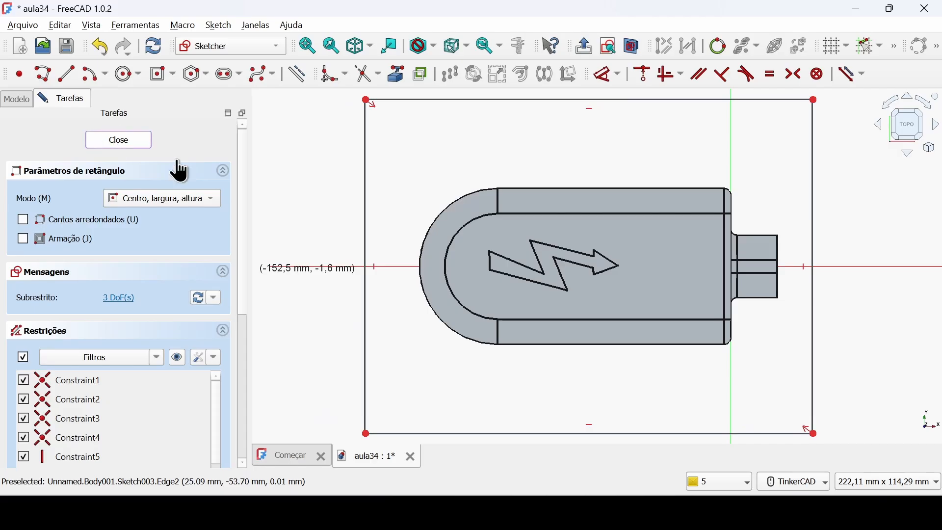
click(134, 142)
Step: Pad the rectangle in two directions, 35 mm upwards with a second length of 10 mm
middle_drag(352, 198, 460, 182)
scroll(408, 199, down, 1)
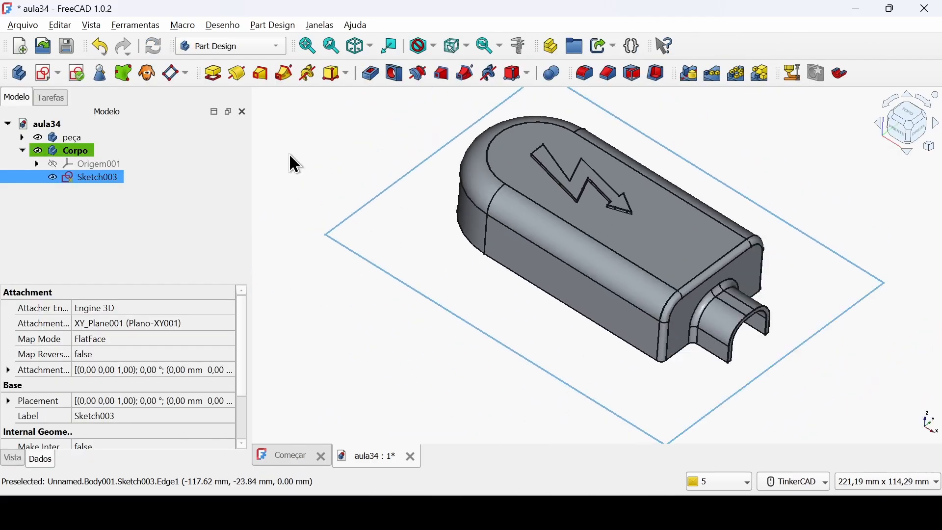
click(213, 74)
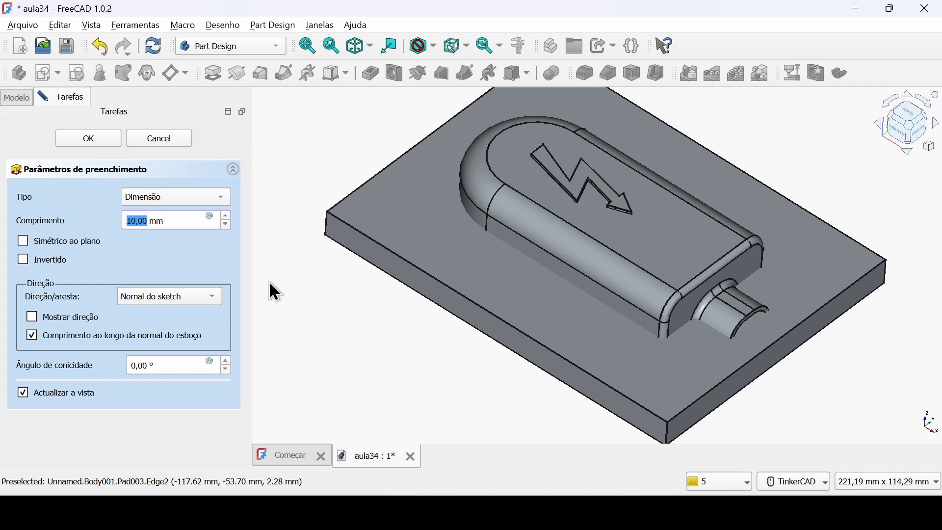
text(35)
click(191, 197)
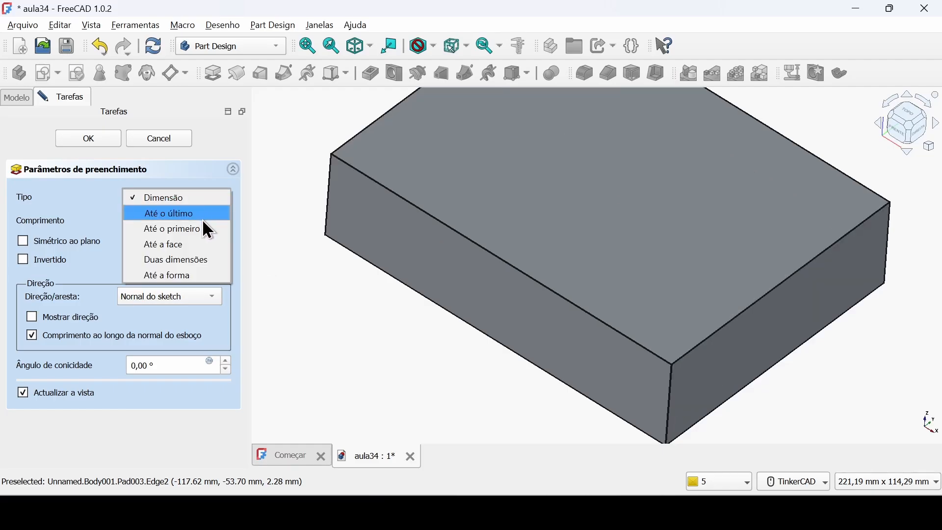
click(212, 260)
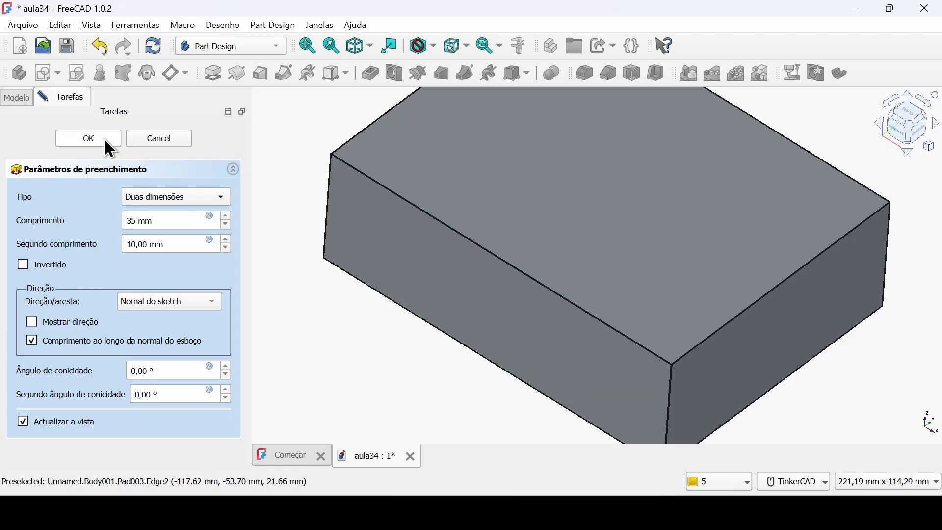
click(88, 139)
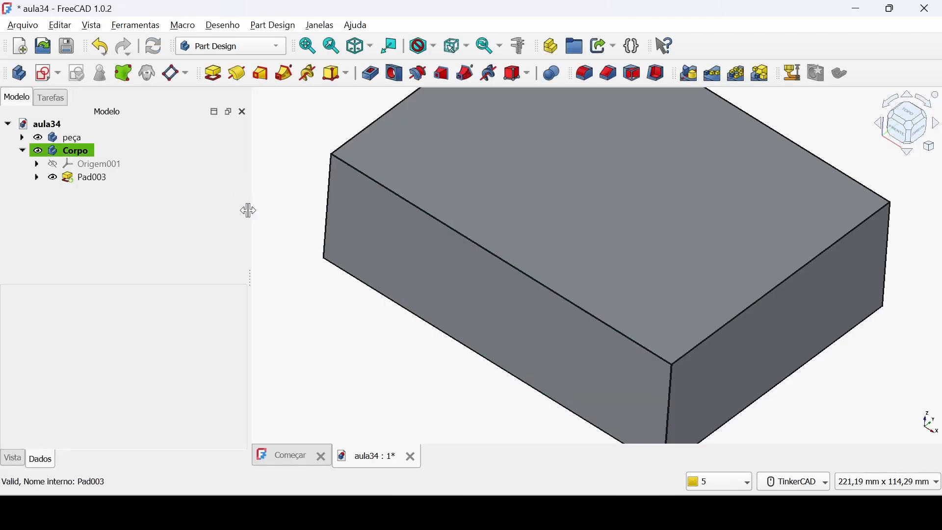
Step: Make the Corpo block transparent and check the part's position inside it from the front and isometric views
right_click(76, 151)
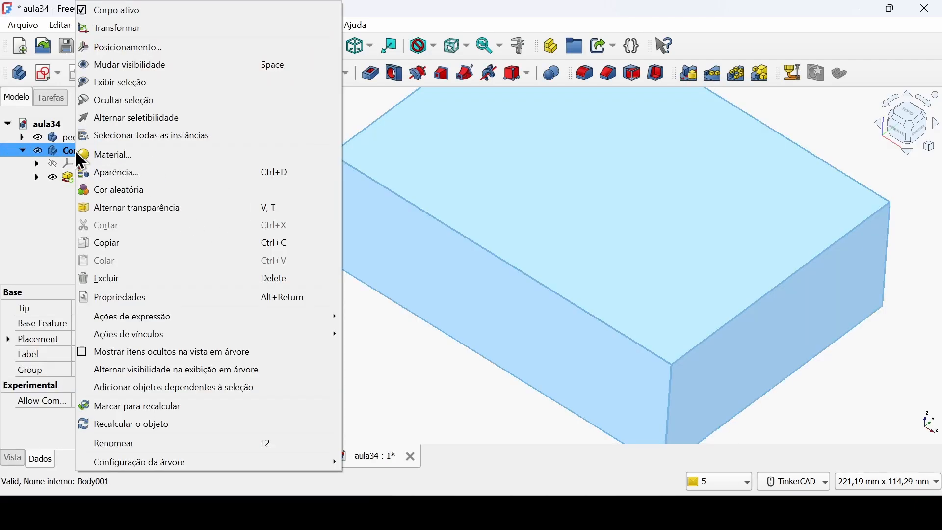
click(190, 210)
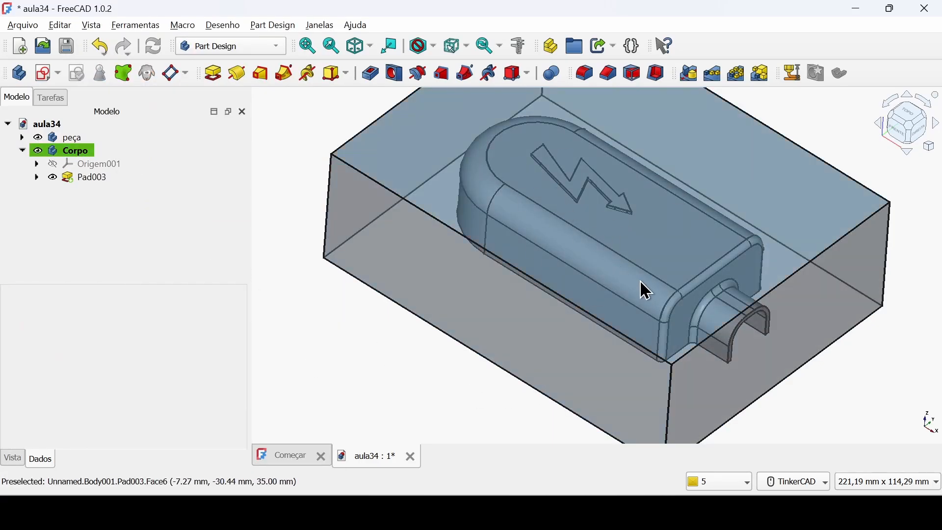
click(897, 131)
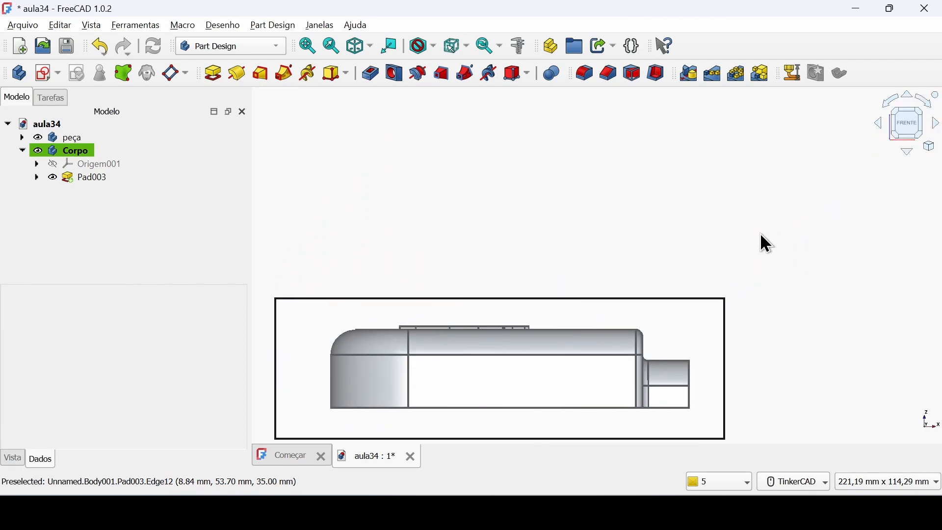
middle_drag(789, 183, 790, 184)
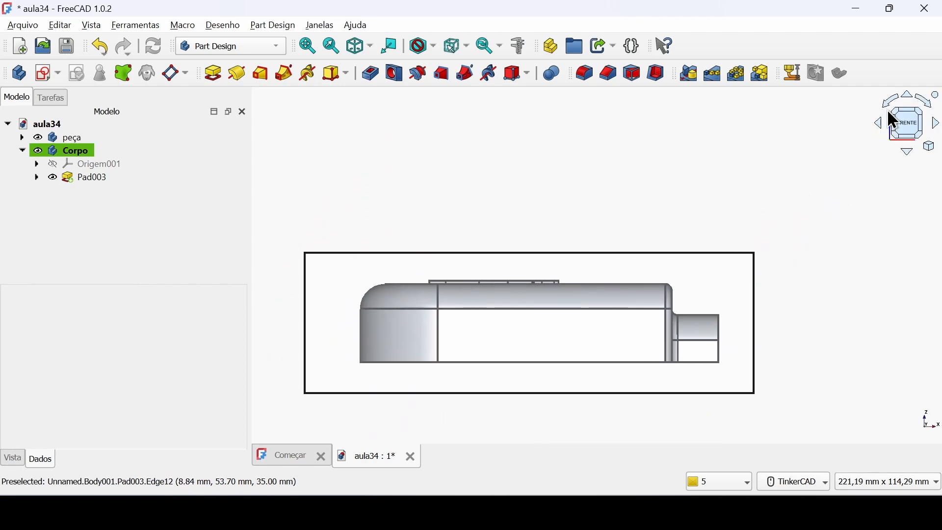
click(919, 112)
middle_drag(786, 143, 632, 213)
scroll(618, 183, down, 2)
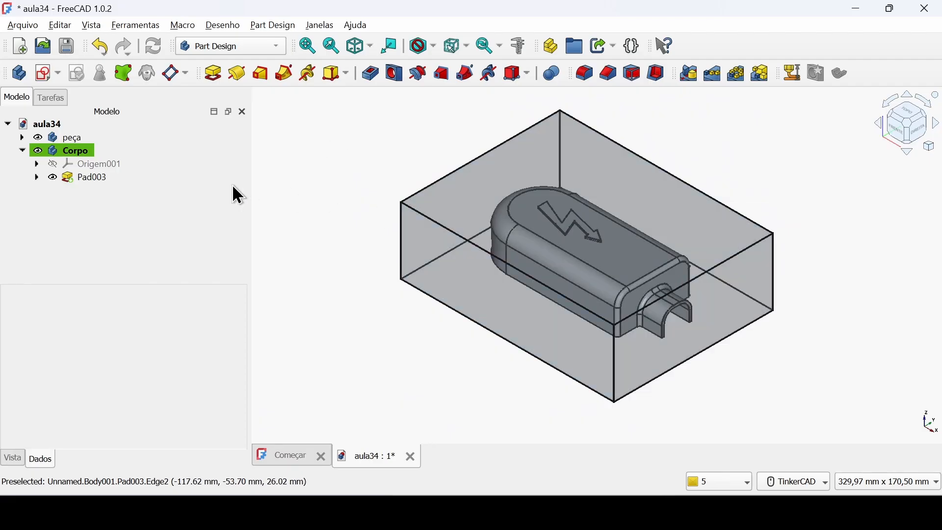
Step: Collapse the Corpo body in the model tree and create a clone of the peça body
click(68, 138)
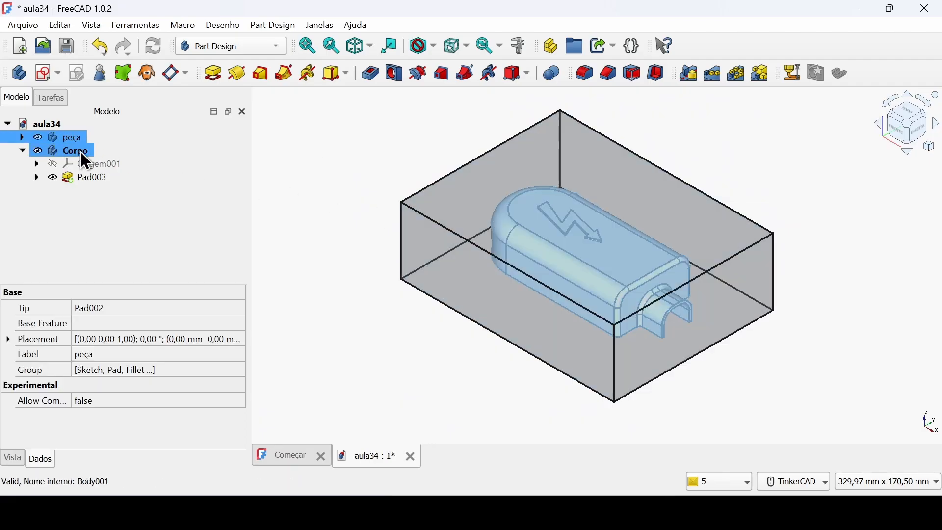
click(81, 151)
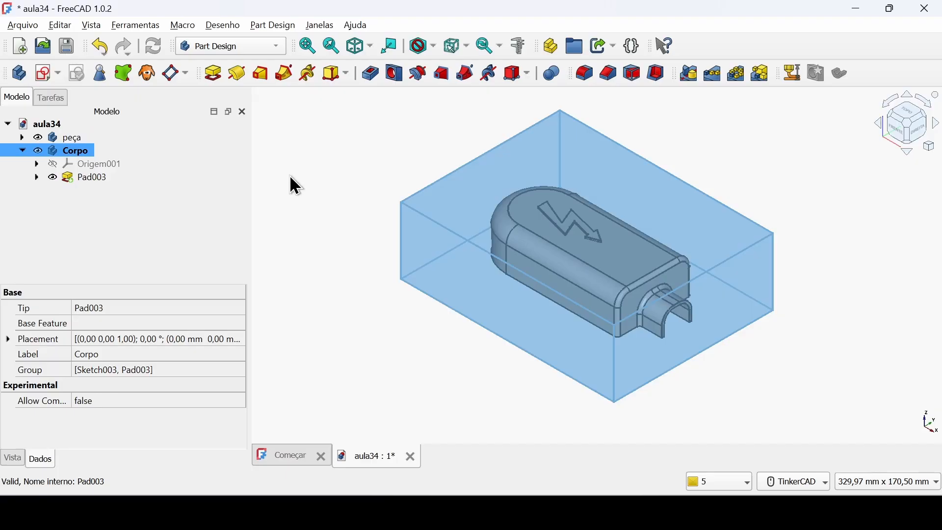
click(22, 151)
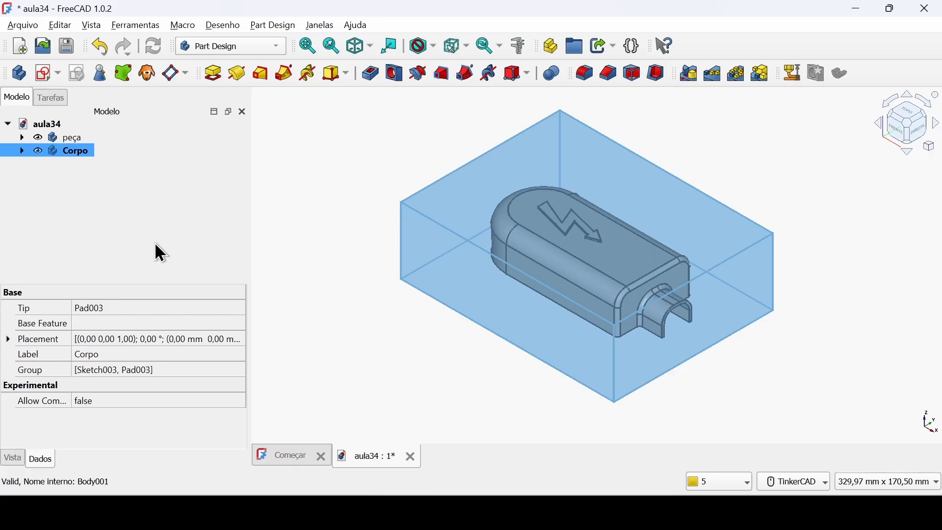
click(80, 137)
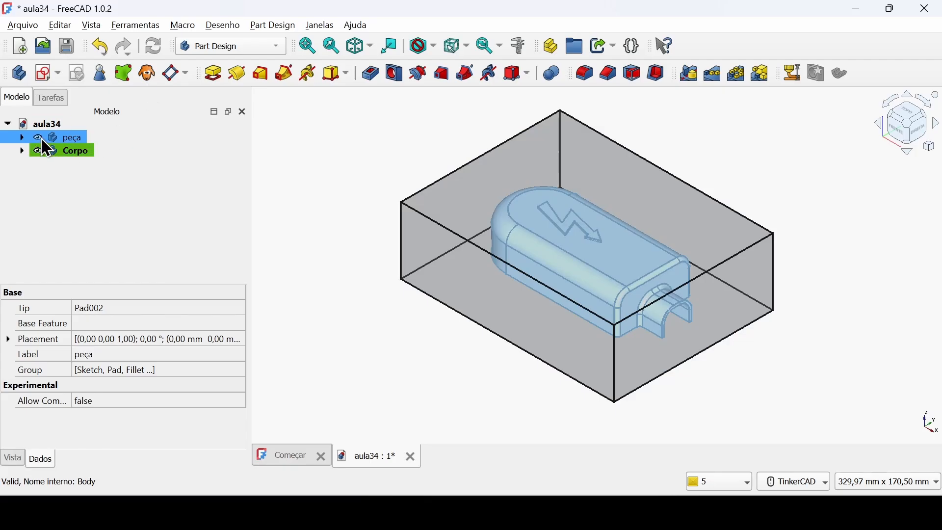
click(149, 75)
click(158, 192)
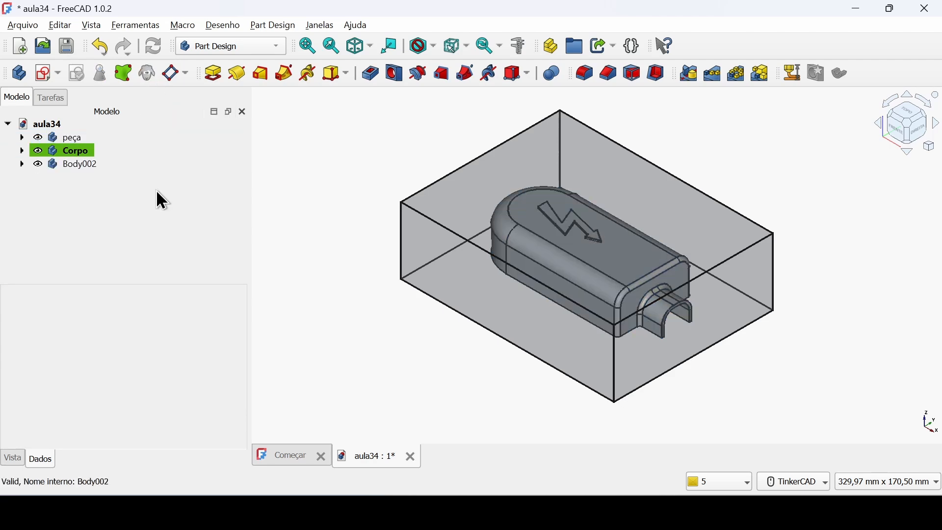
Step: Cut the cloned Body002 out of the Corpo block with a Boolean operation set to Recortar
click(78, 153)
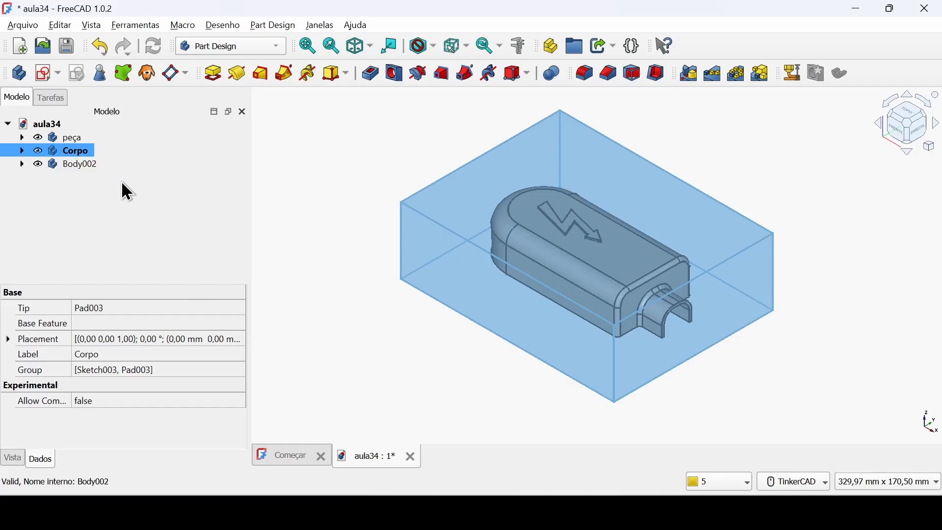
ctrl+click(83, 165)
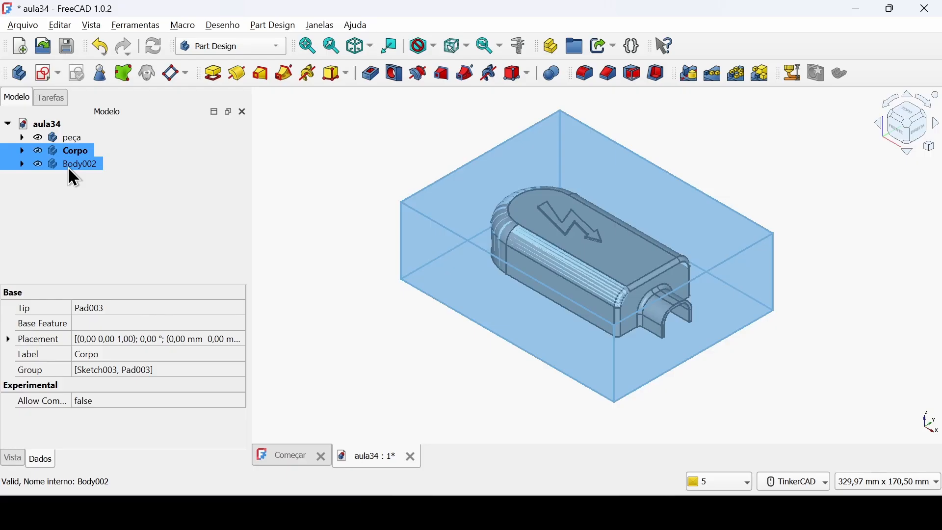
click(553, 75)
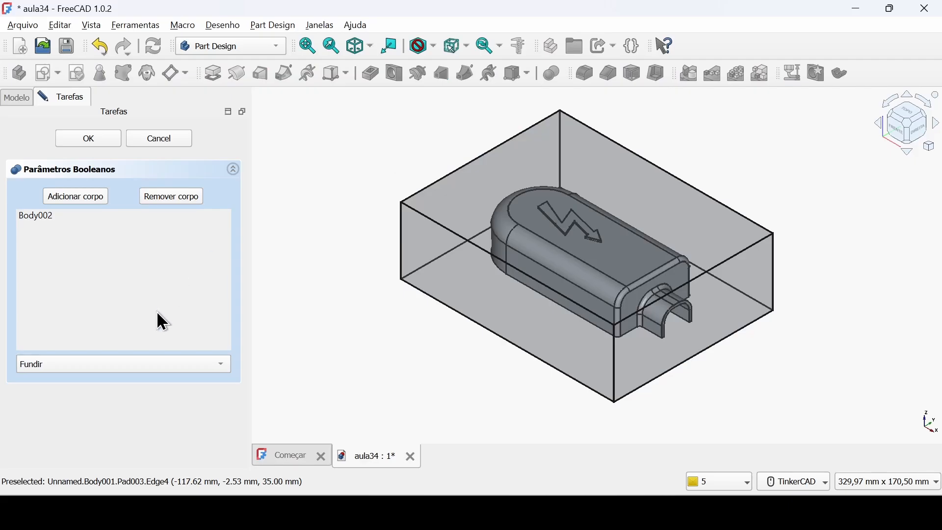
click(209, 366)
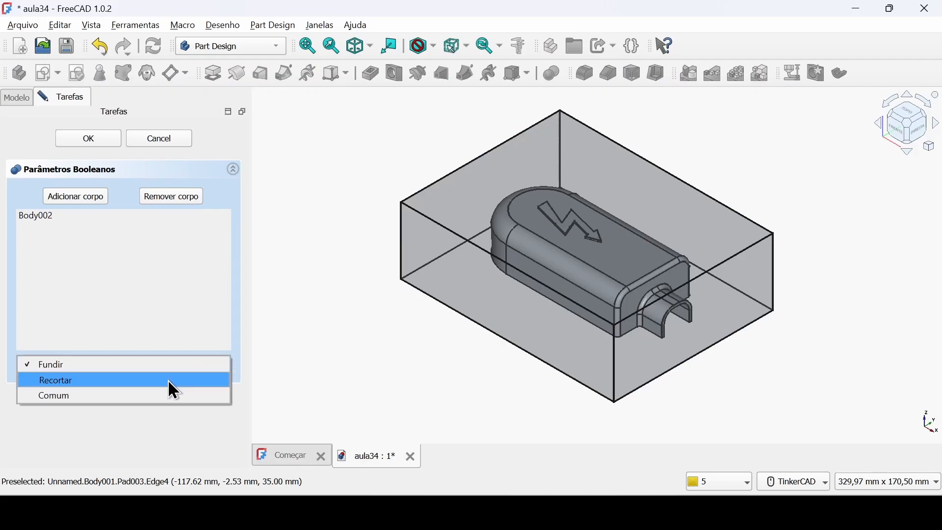
click(142, 385)
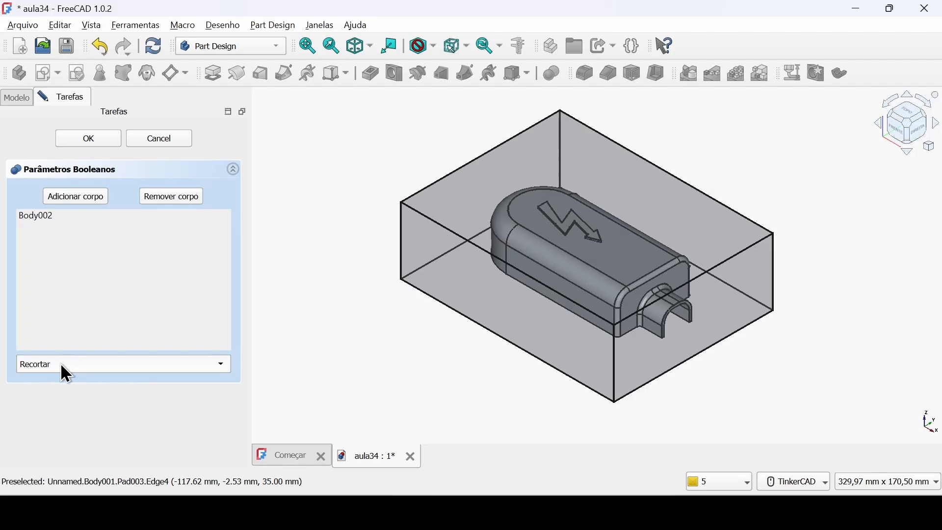
click(104, 143)
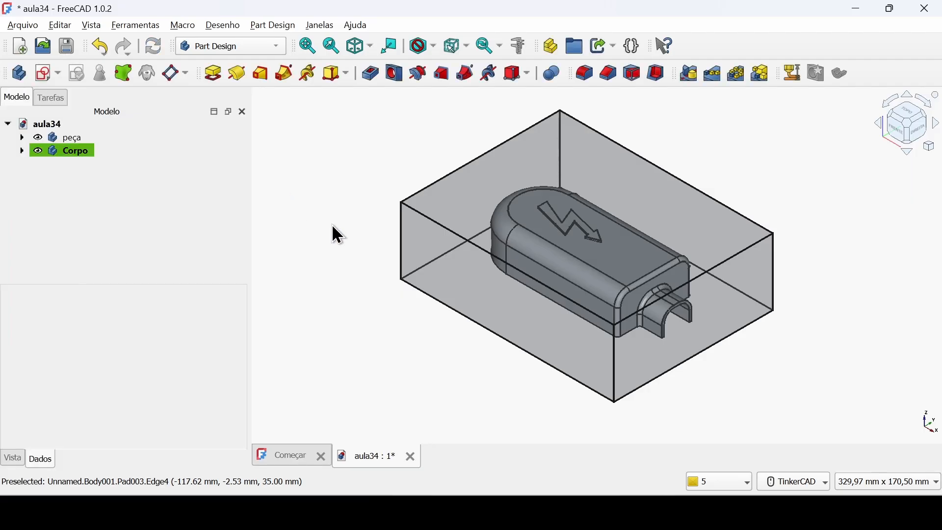
Step: Hide the peça body and inspect the cavity inside the transparent Corpo block from several angles
click(41, 139)
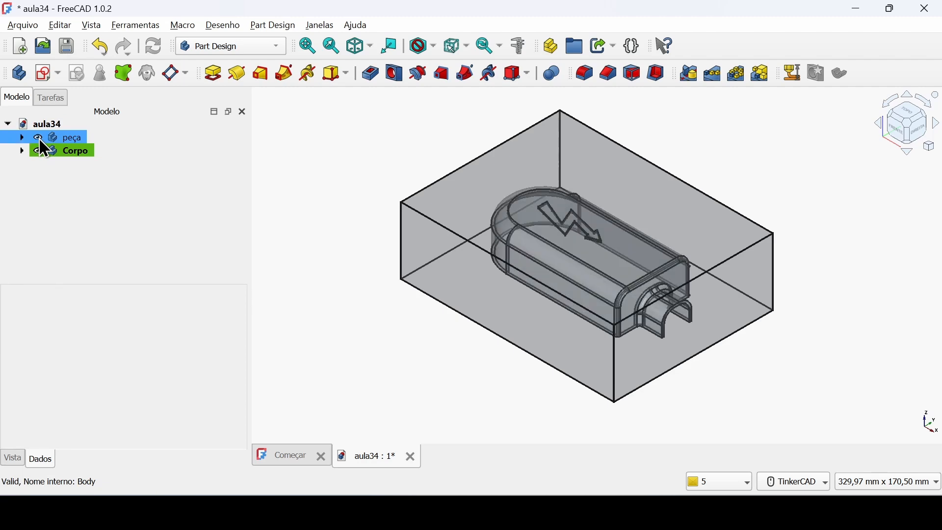
click(38, 137)
scroll(571, 243, up, 3)
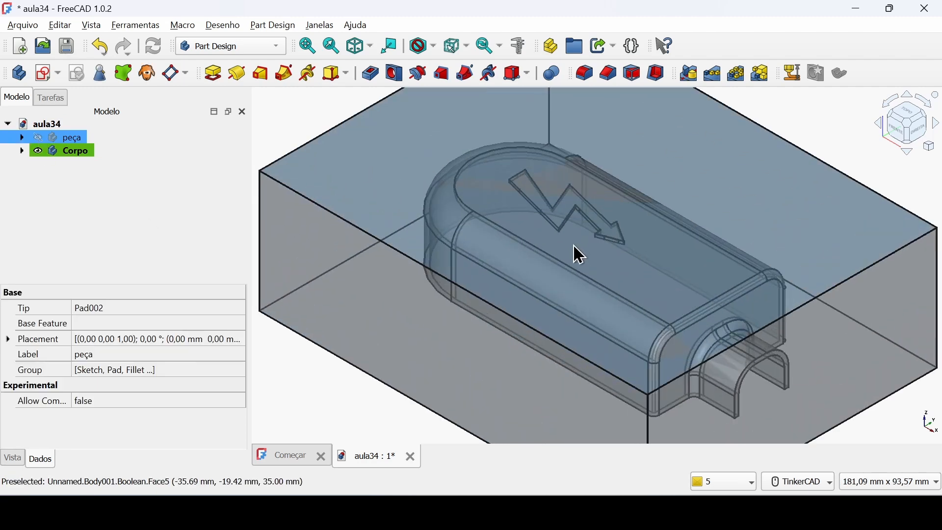
scroll(574, 245, down, 3)
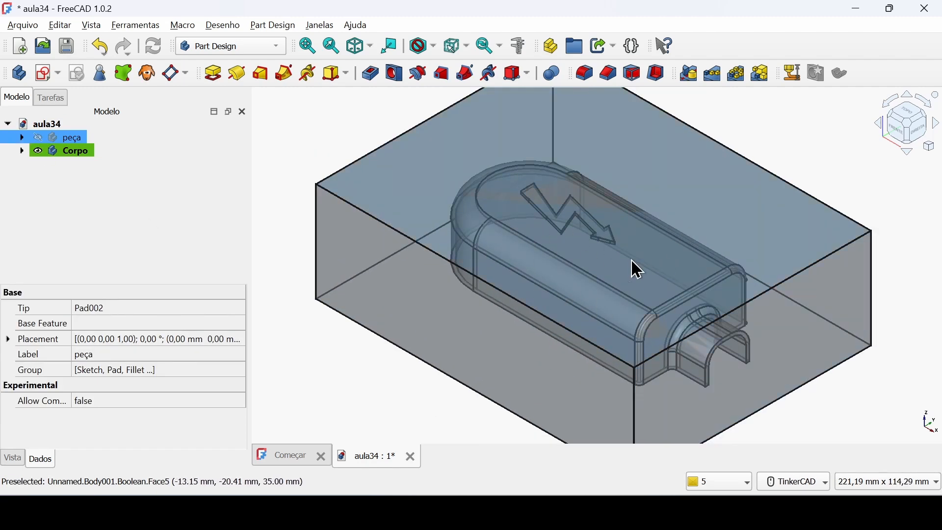
scroll(511, 290, down, 2)
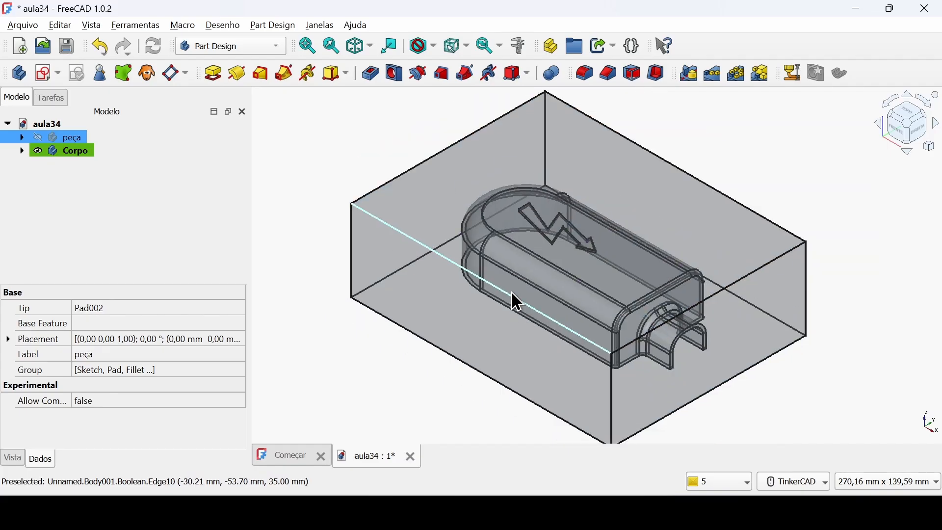
right_drag(512, 292, 558, 331)
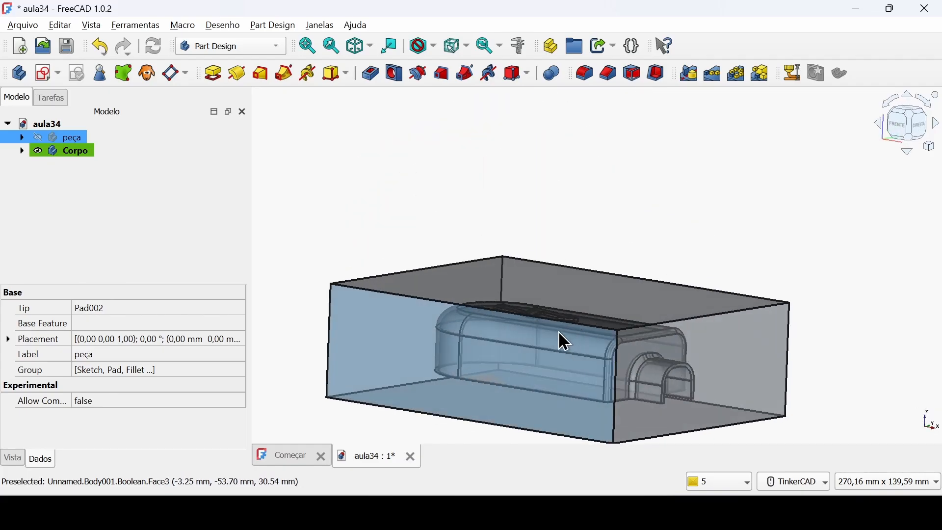
middle_drag(560, 332, 575, 270)
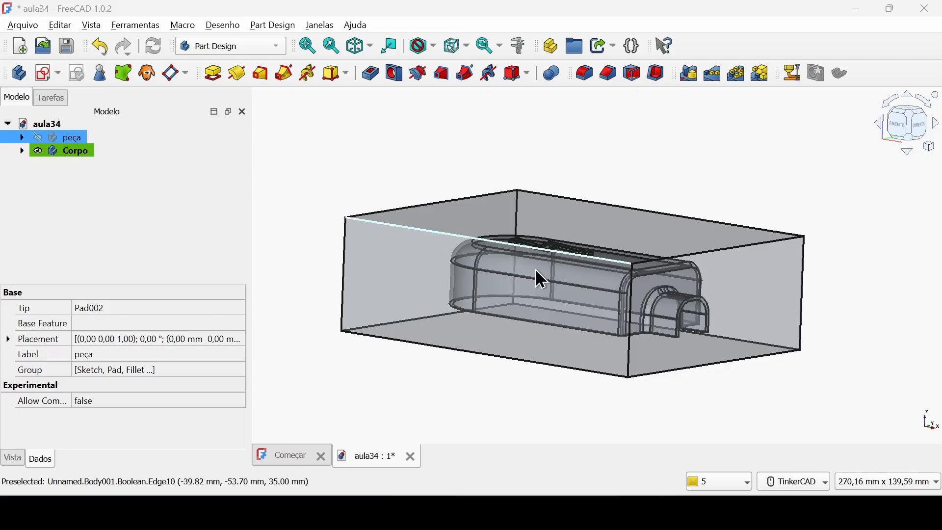
Step: Hide the Corpo block and show the peça body again
click(39, 150)
click(39, 138)
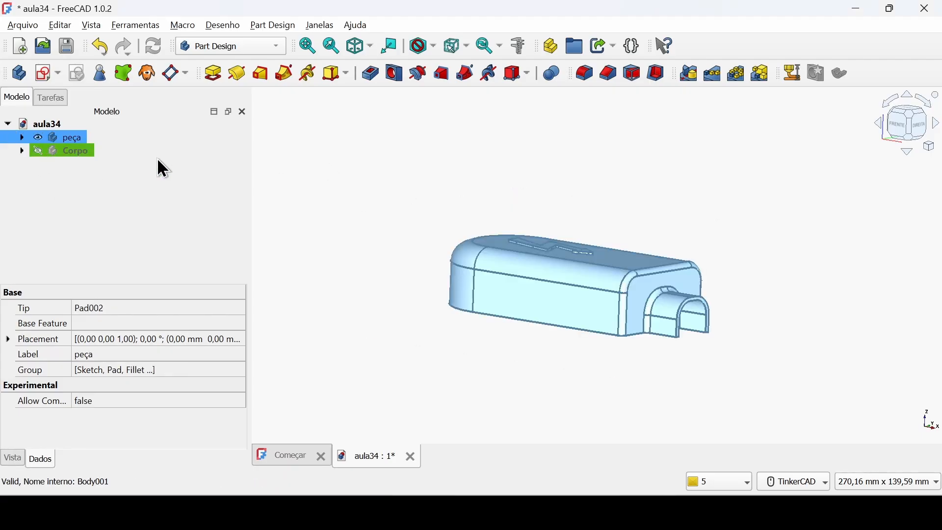
Step: Create another clone of the peça body and hide the original peça
click(195, 190)
right_drag(595, 258, 589, 277)
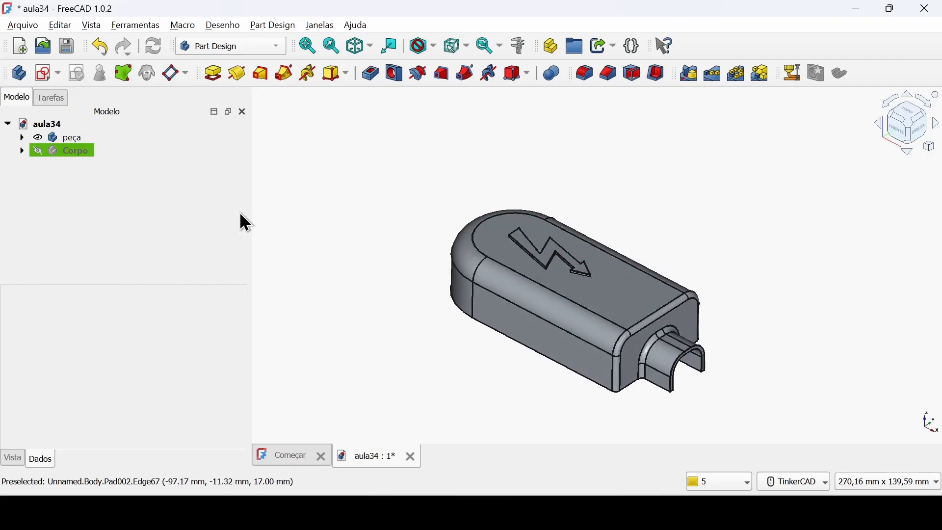
click(78, 139)
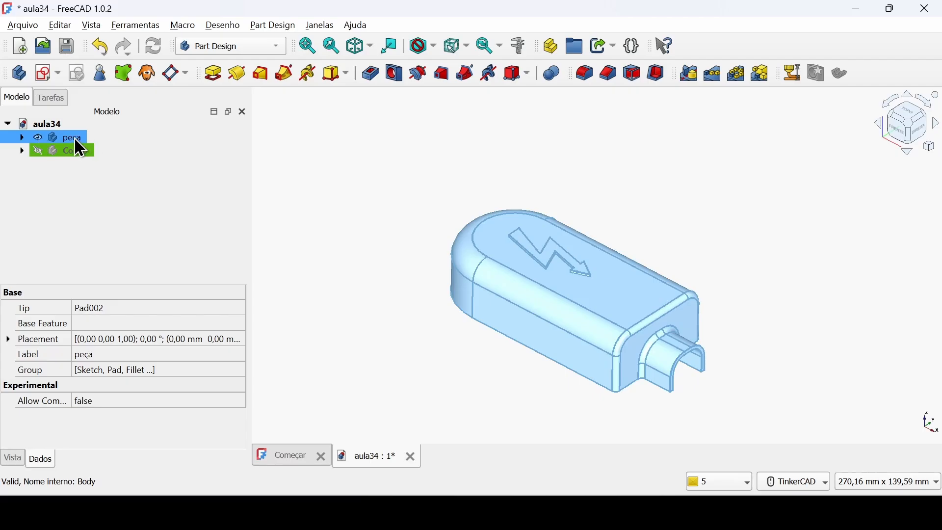
click(150, 77)
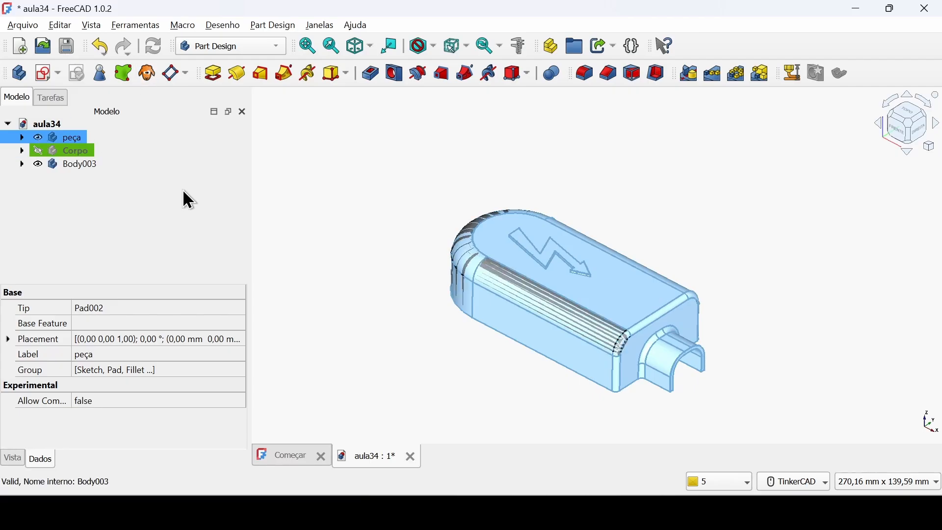
click(39, 139)
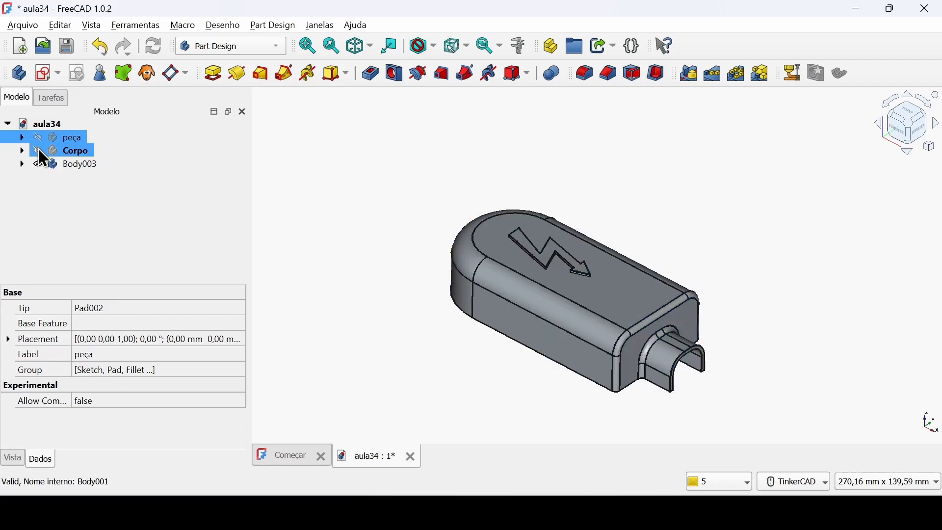
Step: Downgrade Body003 into separate faces in the Draft workbench
click(75, 168)
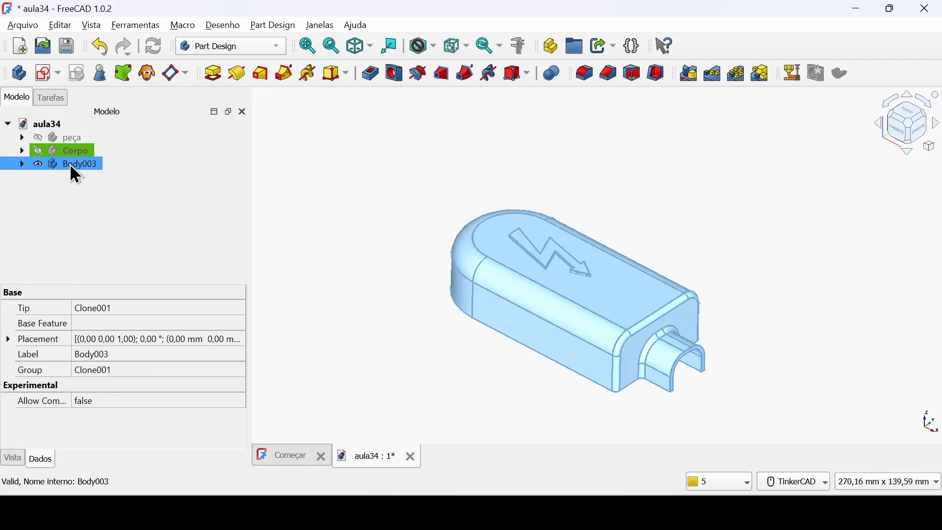
scroll(617, 313, up, 1)
scroll(618, 313, up, 3)
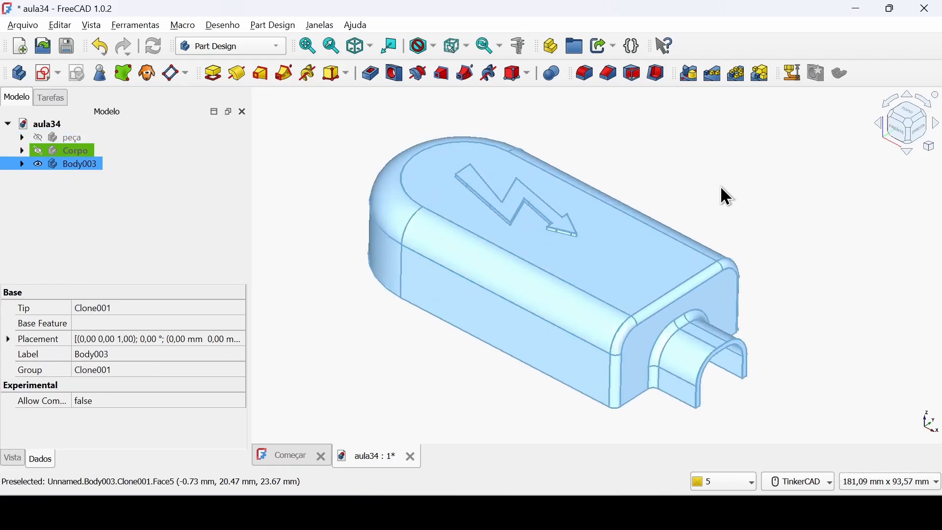
click(727, 197)
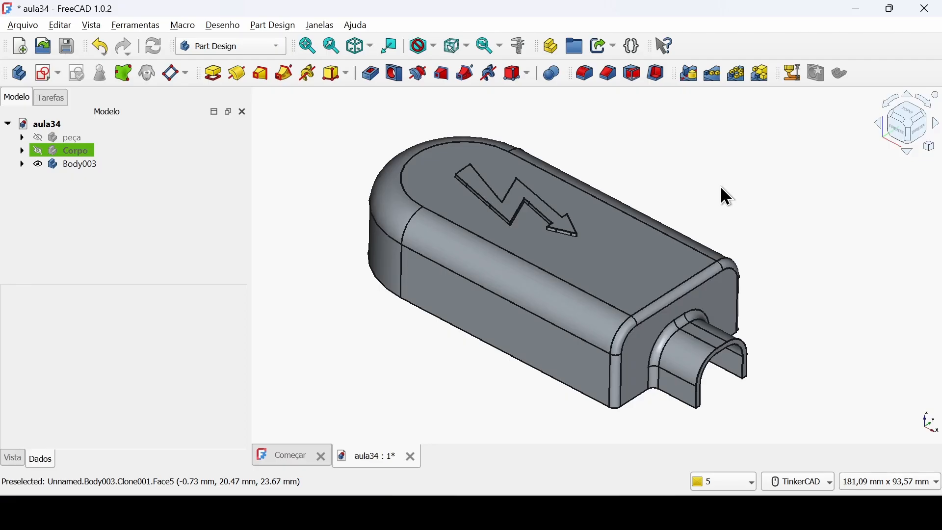
click(87, 167)
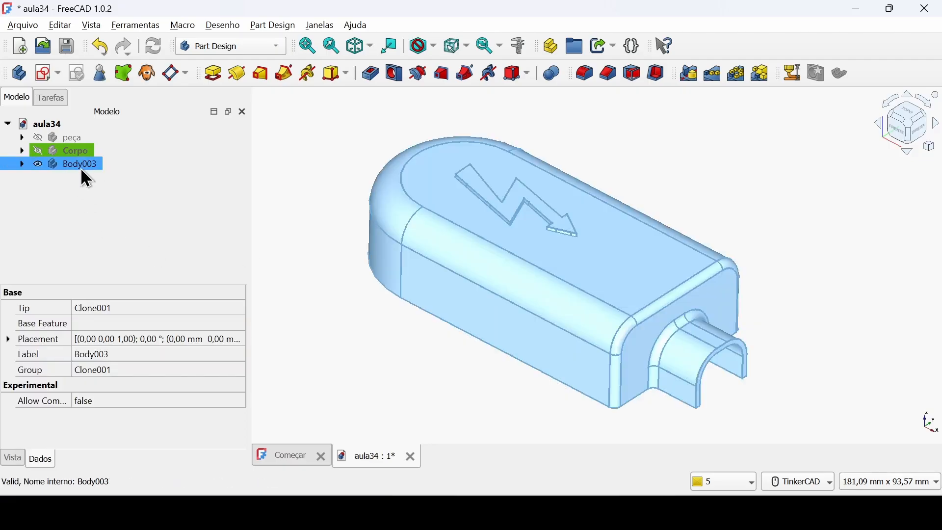
click(278, 49)
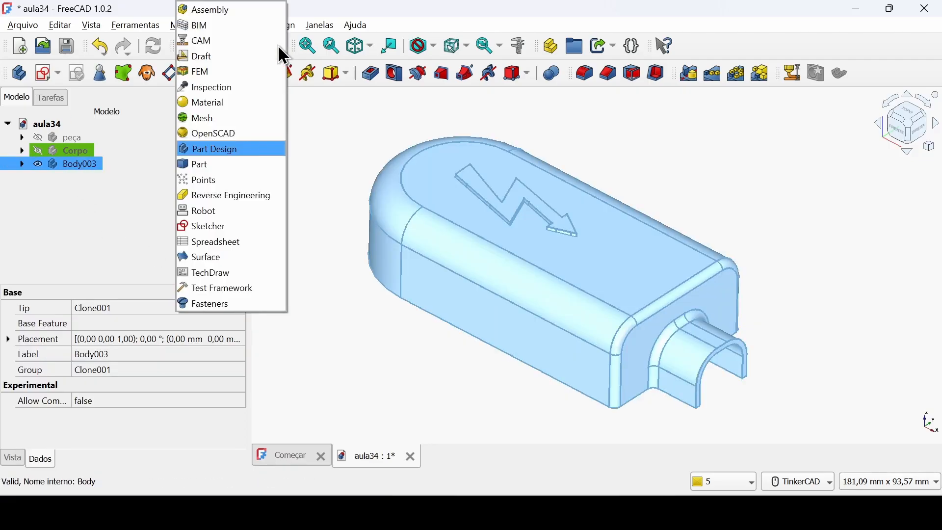
click(258, 66)
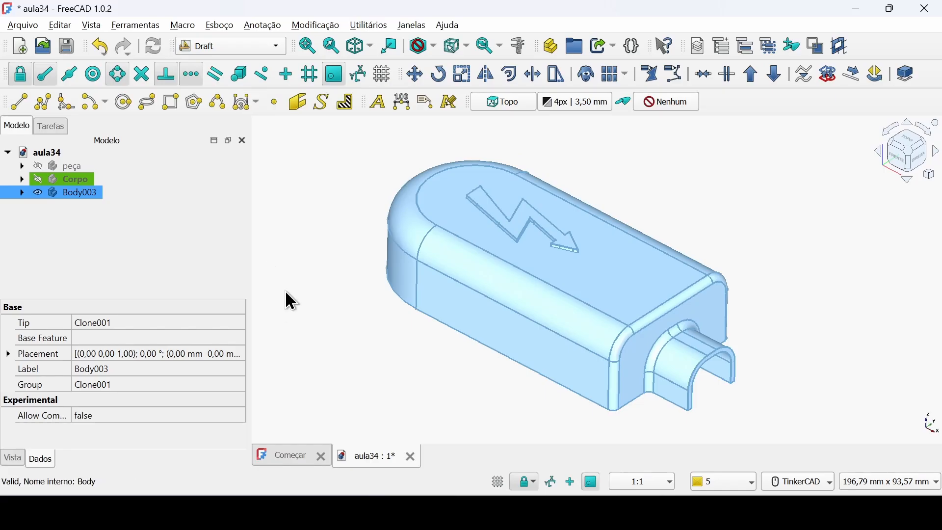
click(774, 76)
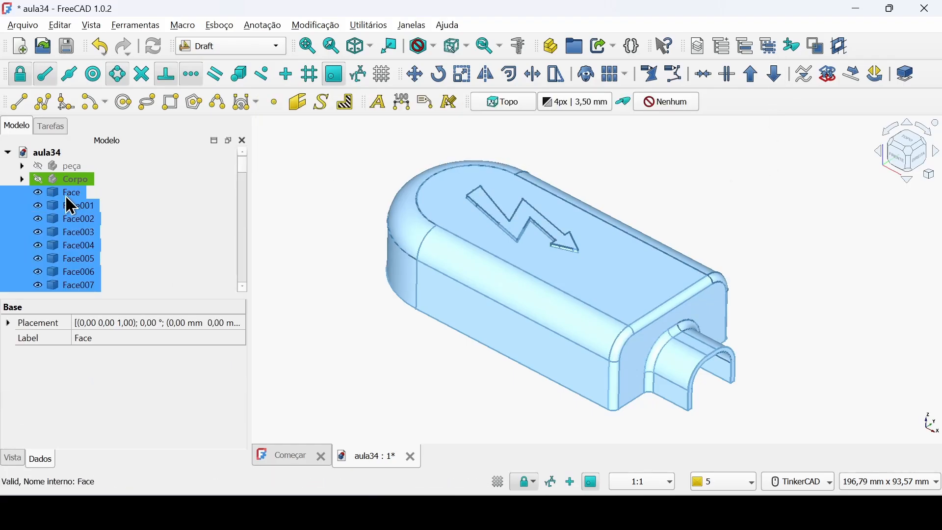
Step: Examine the individual face objects in the model tree by selecting several between Face063 and Face056
scroll(98, 245, down, 20)
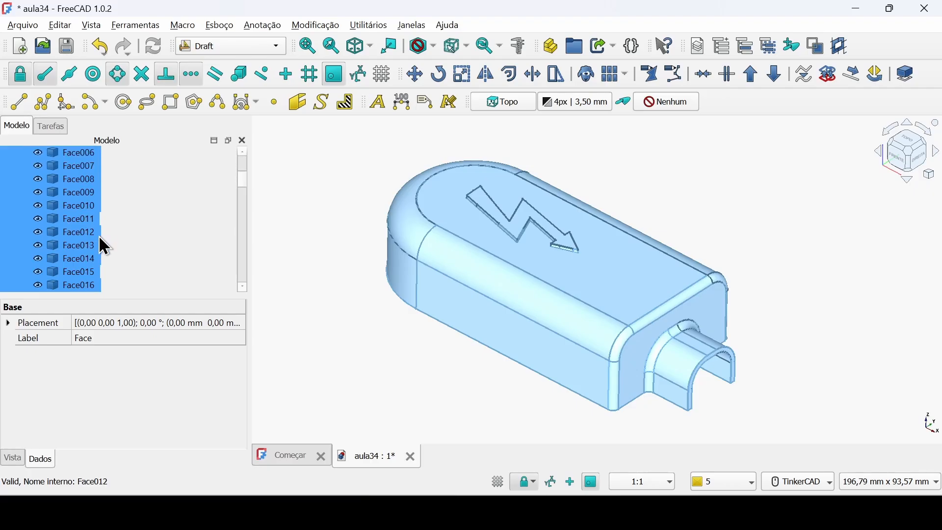
click(81, 234)
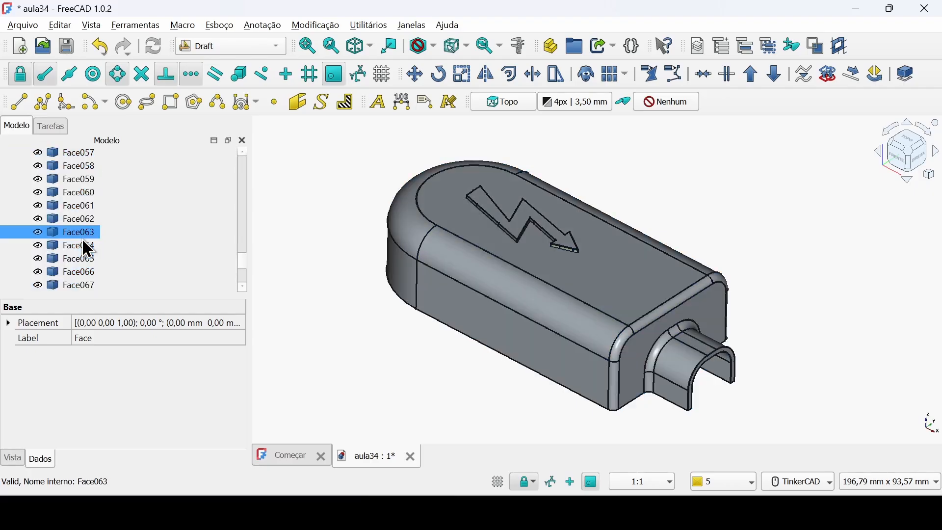
click(76, 208)
click(74, 181)
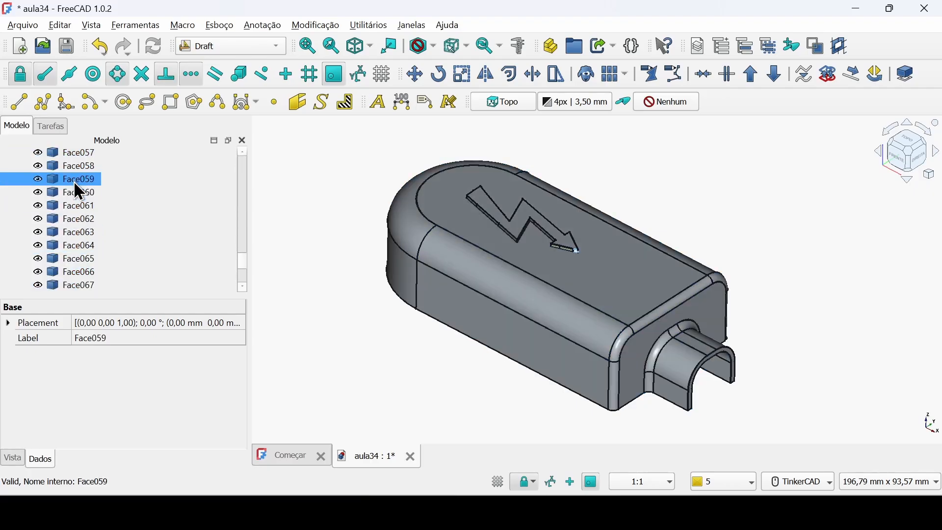
click(81, 165)
scroll(81, 169, up, 1)
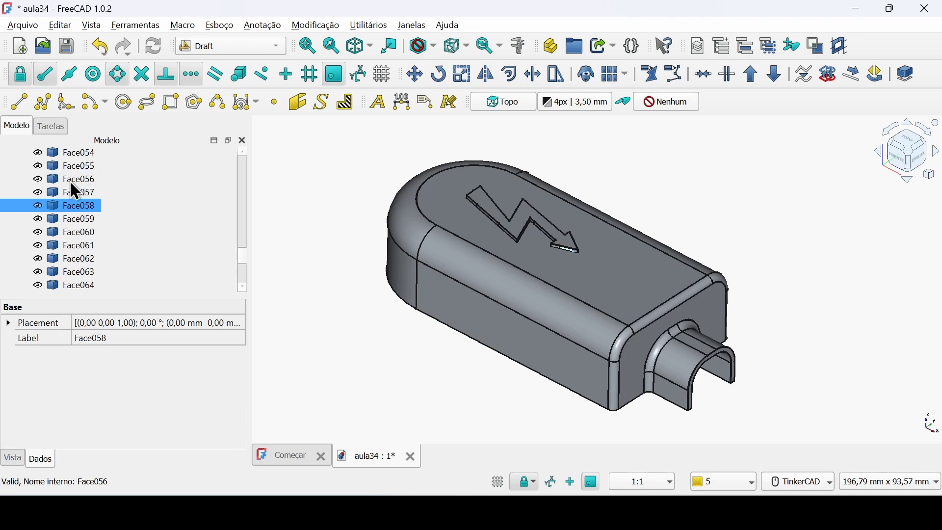
click(79, 180)
scroll(82, 176, up, 2)
scroll(81, 175, down, 1)
scroll(81, 175, up, 16)
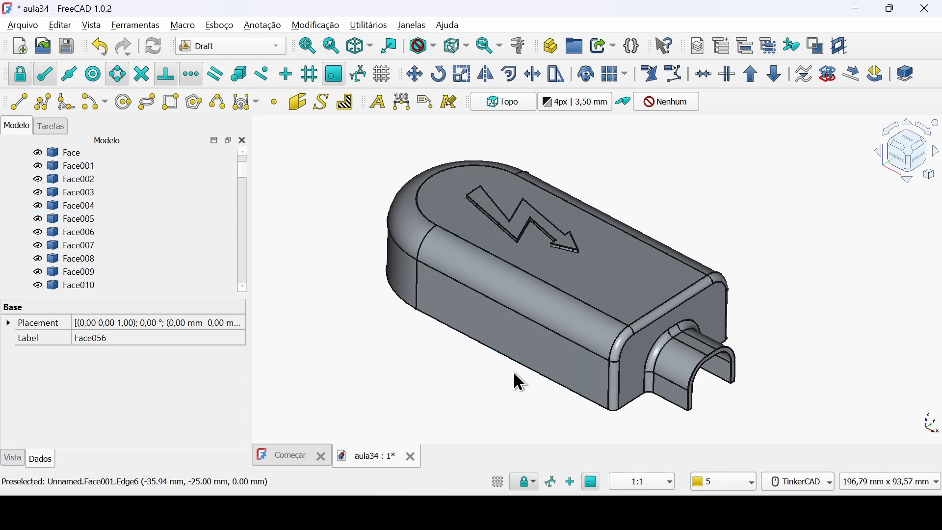
Step: Delete the inner fillet face and the inner wall face along one long side of the part
right_drag(512, 373, 518, 276)
right_drag(496, 338, 528, 294)
right_drag(527, 343, 558, 282)
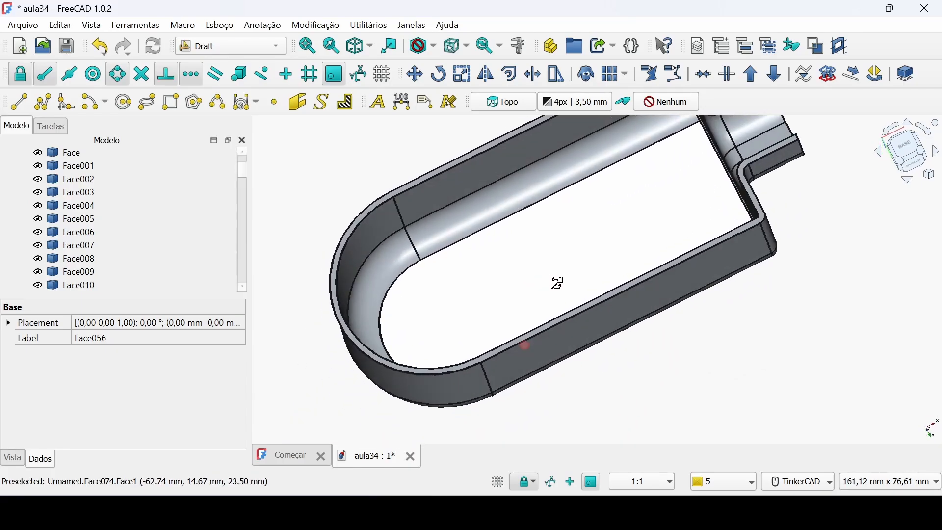
middle_drag(546, 261, 542, 311)
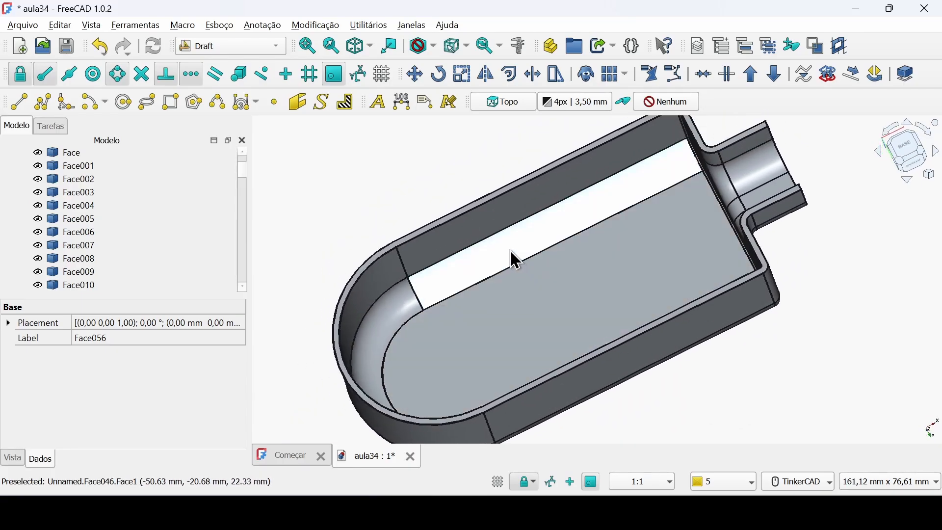
click(511, 252)
click(511, 259)
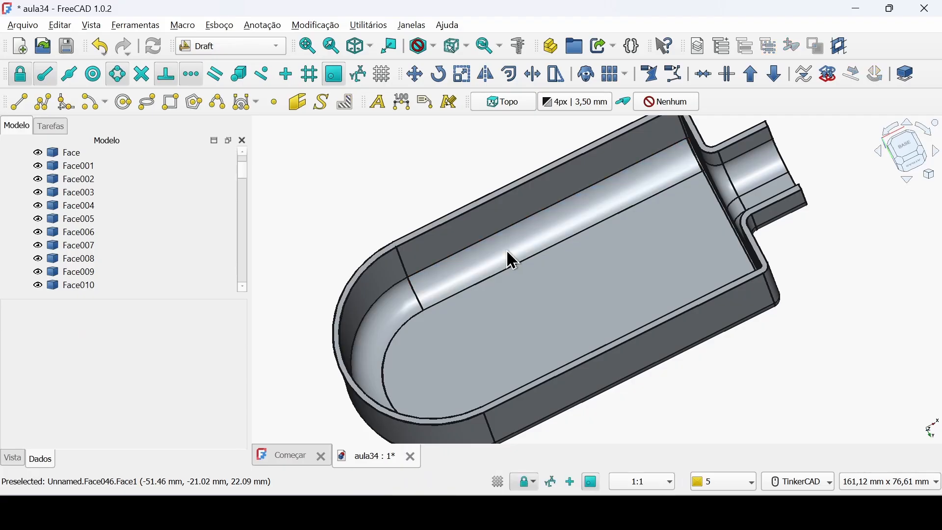
click(488, 234)
key(Delete)
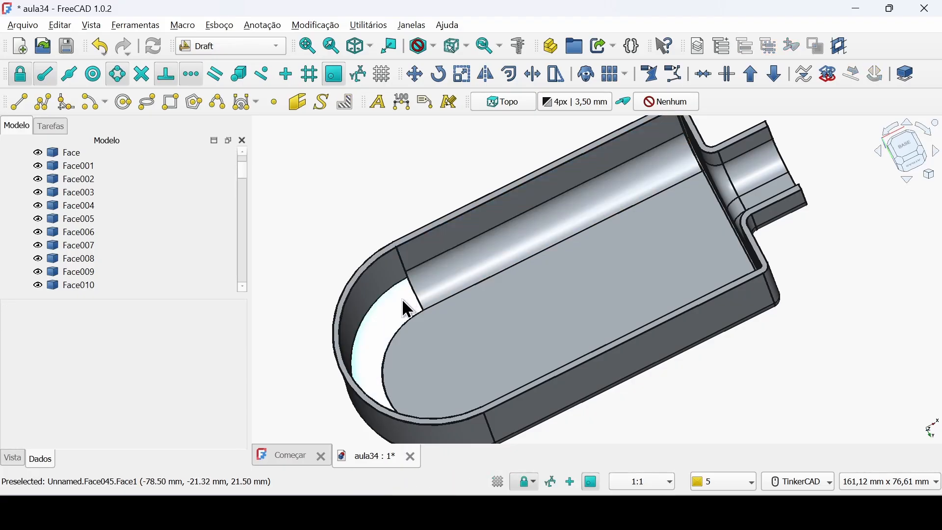
Step: Delete the inner wall and inner fillet faces at the rounded end of the part
click(391, 276)
key(Delete)
click(403, 312)
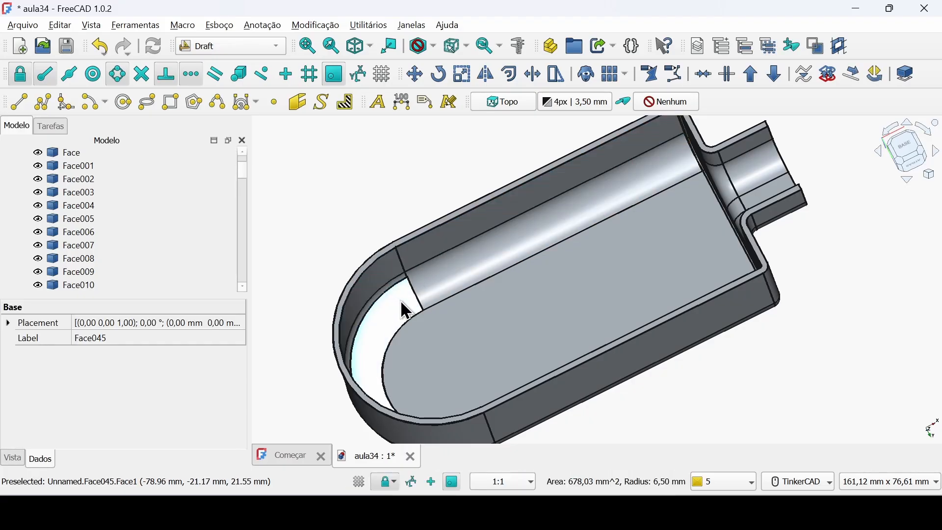
key(Delete)
Step: Delete the bottom rim face and the flat inner floor face, leaving the outer skin in place
scroll(434, 235, up, 4)
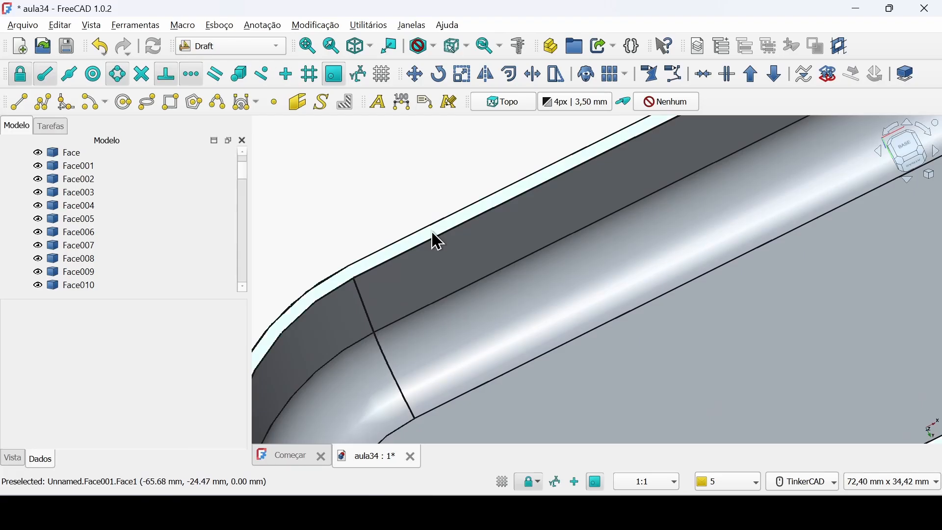
click(438, 242)
key(Delete)
scroll(439, 248, down, 4)
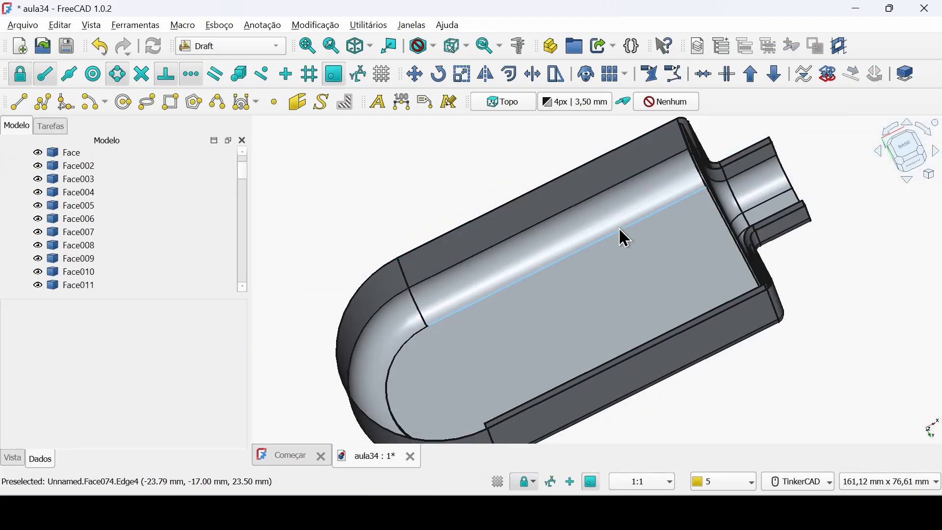
right_drag(624, 239, 627, 204)
click(547, 266)
key(Delete)
Step: Delete the inner end wall and adjoining inner corner faces next to the half-round neck
middle_drag(627, 229, 475, 315)
scroll(611, 206, up, 3)
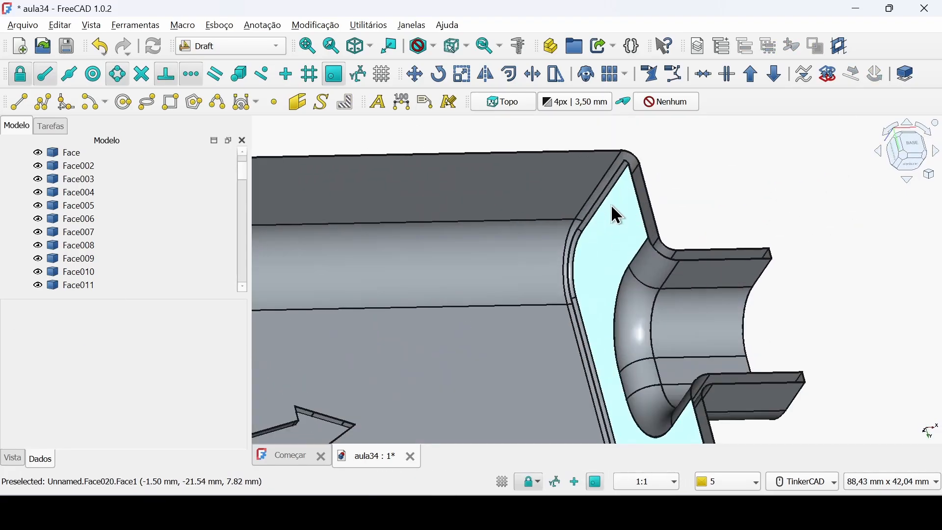
scroll(619, 192, up, 6)
scroll(511, 358, down, 7)
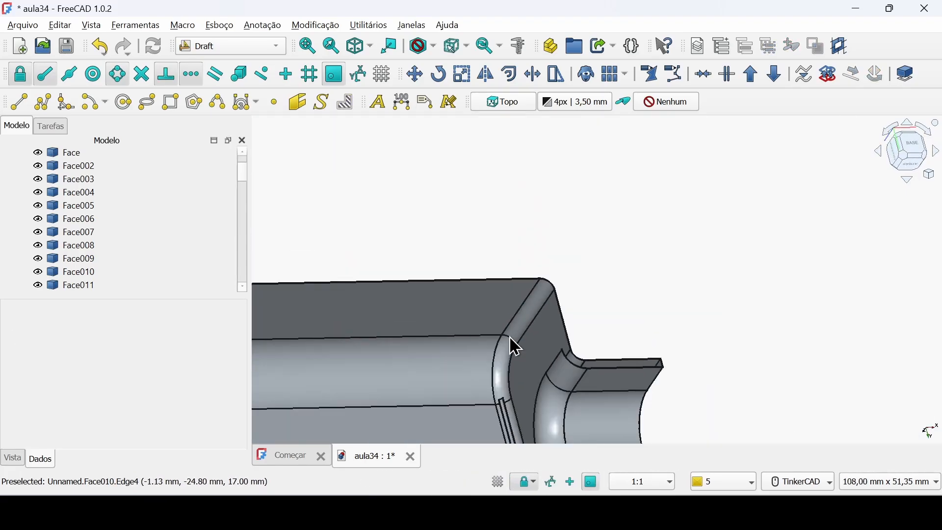
middle_drag(553, 418, 548, 267)
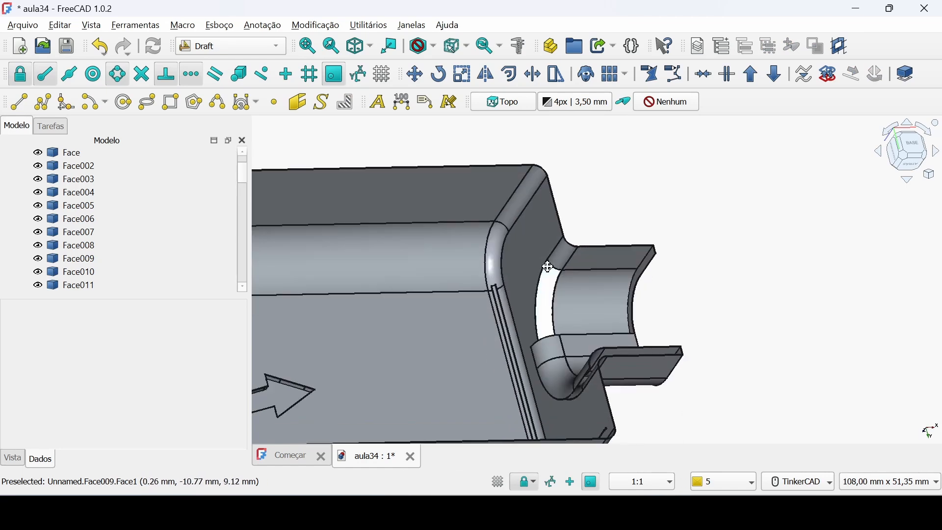
Step: Delete the leftover inner strip along the end wall and the thin end face of the half-round neck
scroll(545, 294, up, 5)
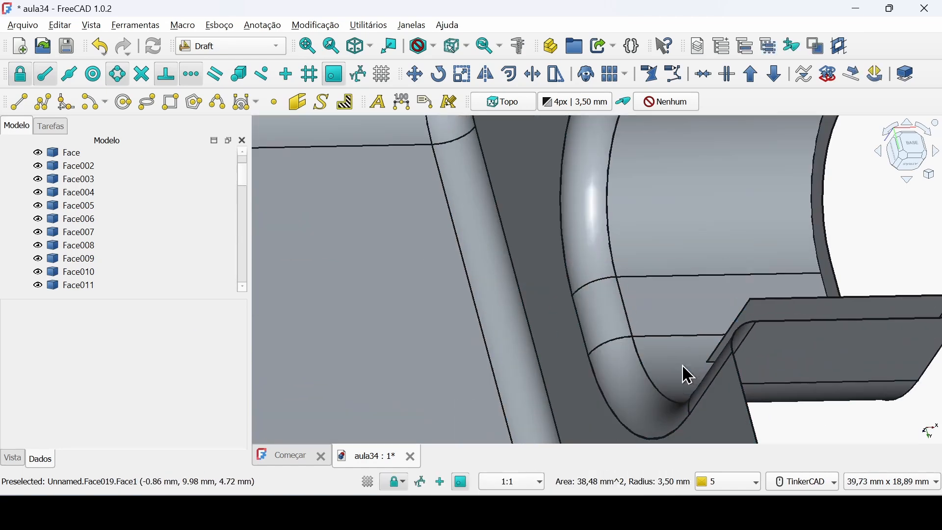
scroll(690, 319, down, 3)
scroll(778, 325, up, 7)
scroll(715, 300, down, 7)
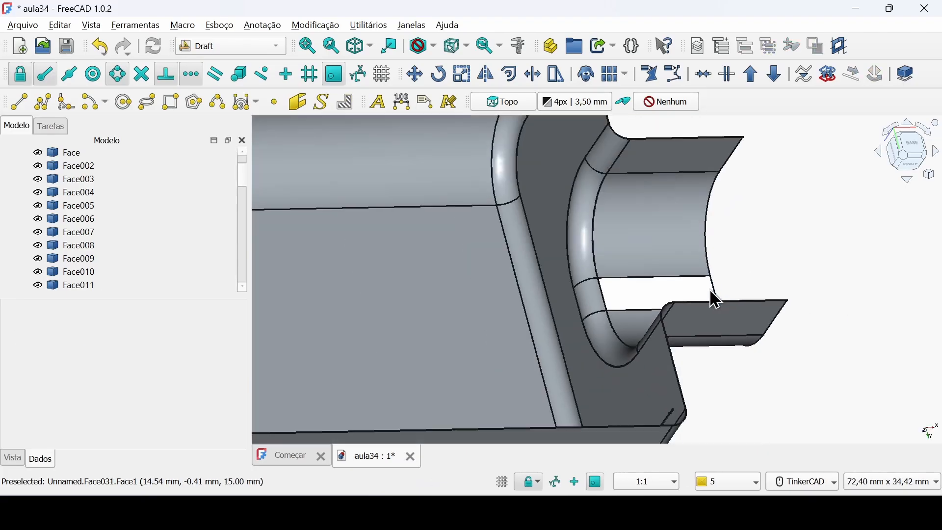
Step: Delete the remaining inner corner fillet faces at the opposite side of the neck end
right_drag(639, 300, 589, 200)
scroll(566, 299, up, 6)
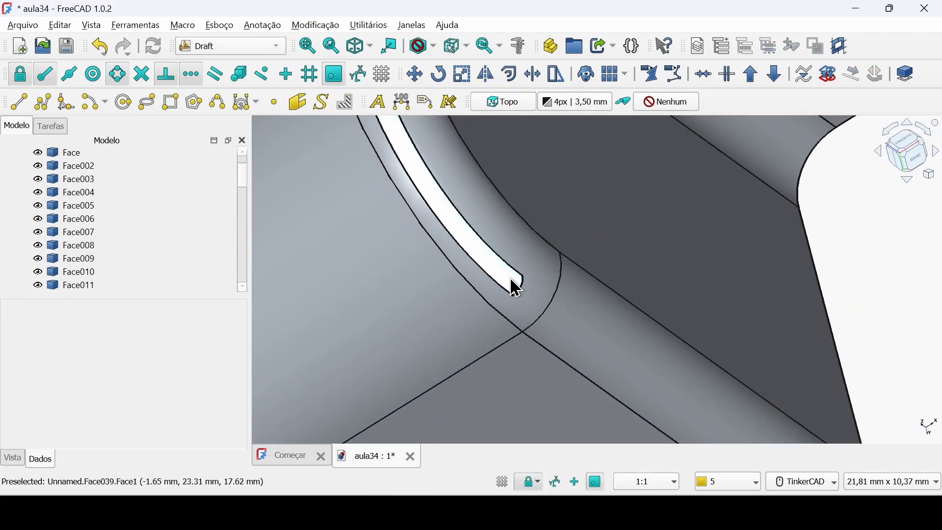
scroll(525, 290, down, 10)
middle_drag(532, 294, 701, 233)
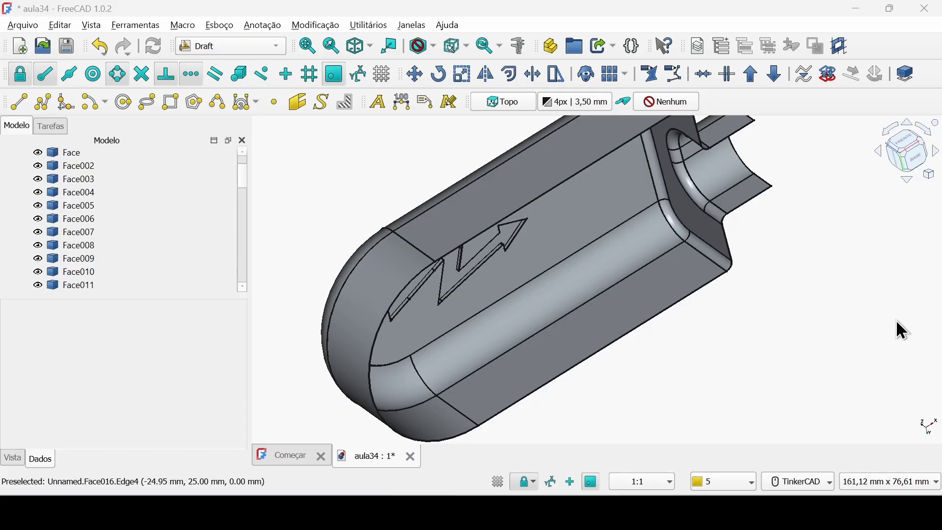
Step: Create a sketch in the Part workbench on a three-point plane through the body's two long rim edges
click(541, 202)
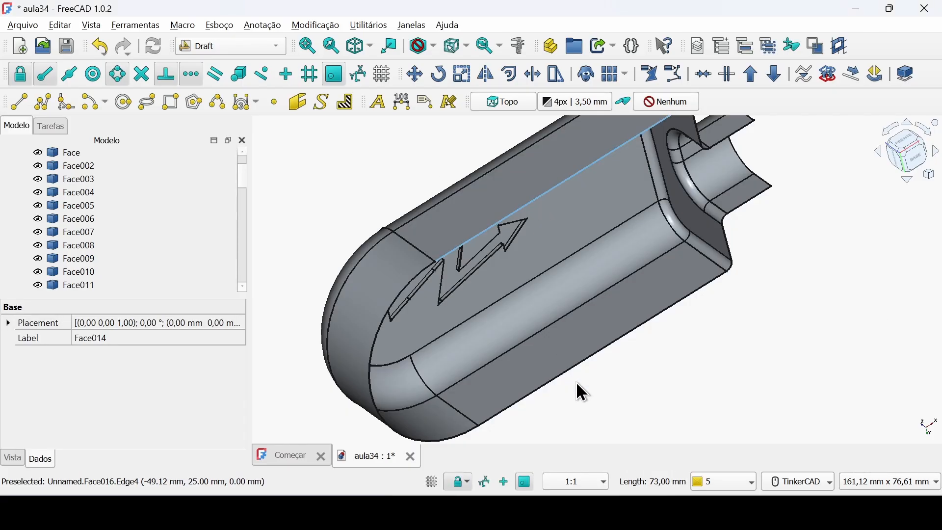
ctrl+click(605, 360)
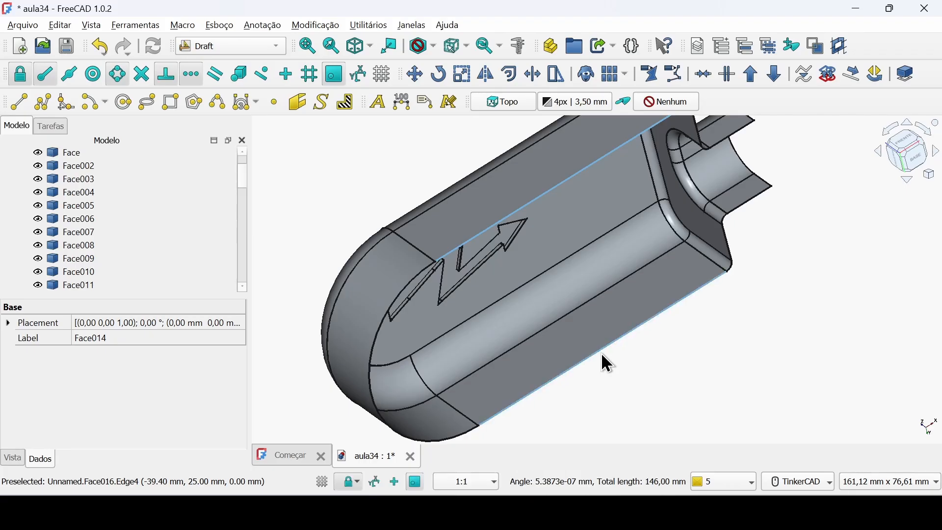
click(269, 46)
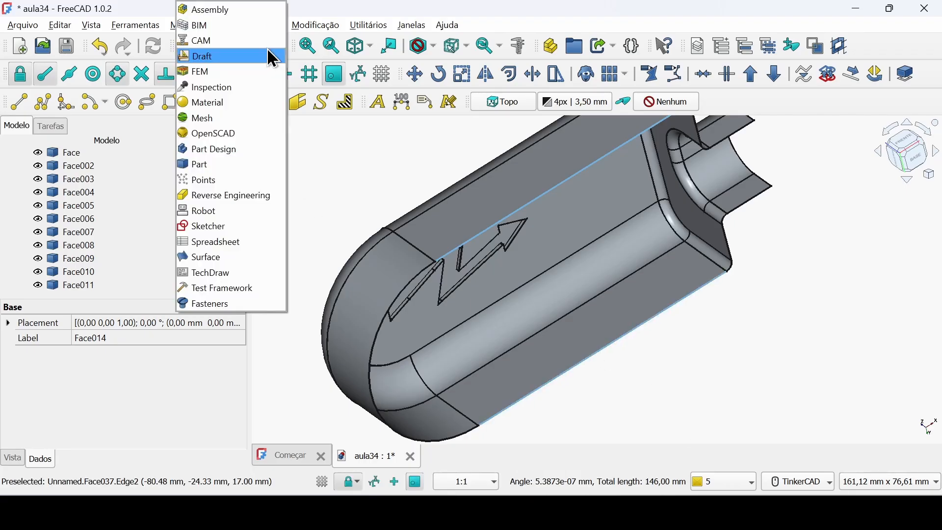
click(240, 163)
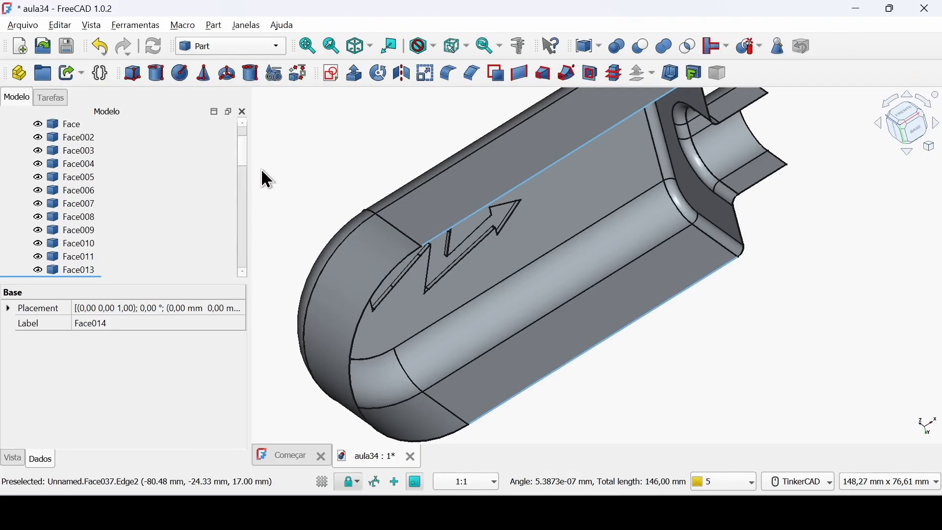
click(333, 77)
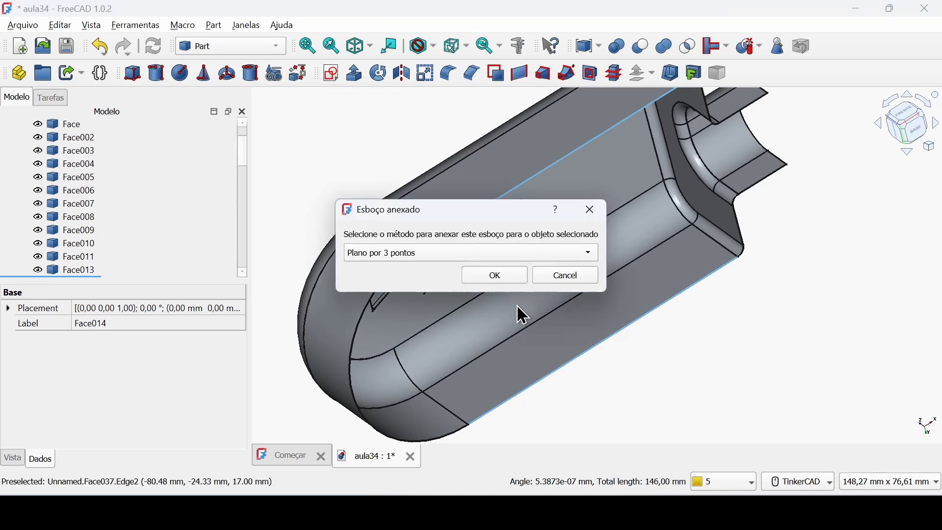
click(499, 276)
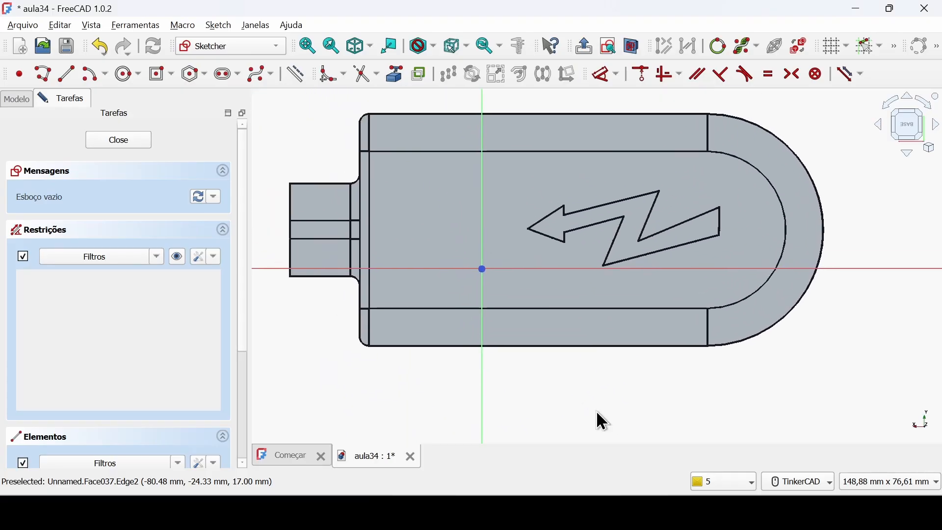
Step: Project the body's rounded outline, one corner fillet, end-wall edge, neck fillet and neck side edge into the sketch as external geometry
click(394, 73)
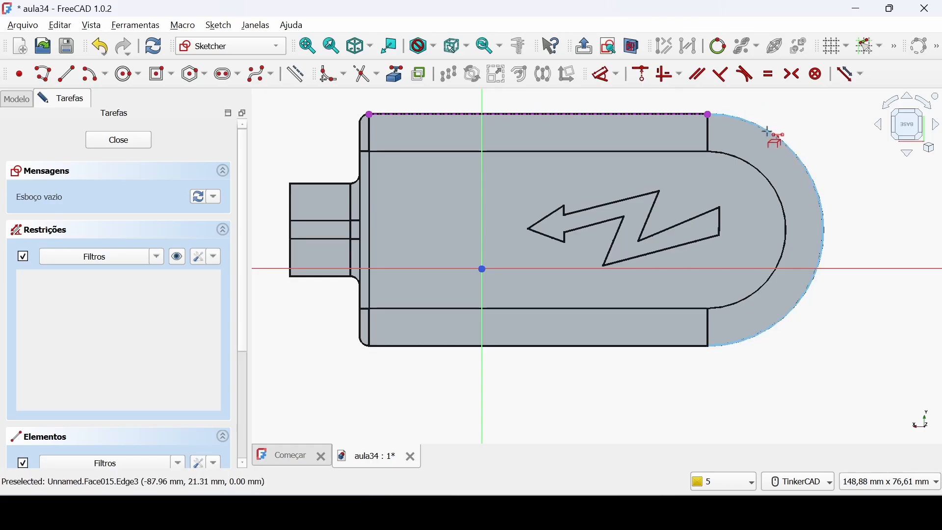
scroll(377, 374, up, 5)
click(377, 369)
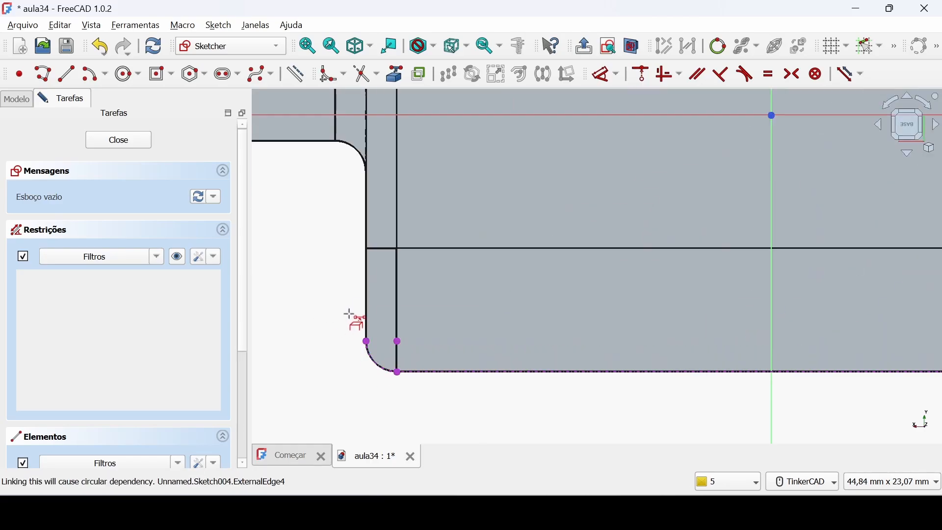
click(366, 248)
click(358, 153)
click(319, 143)
Step: Project the neck's opposite side edge, neck fillet, end-wall edge and remaining corner fillet as external geometry
scroll(301, 192, down, 6)
middle_drag(301, 216, 417, 319)
scroll(387, 195, up, 4)
click(386, 194)
click(487, 191)
click(495, 145)
middle_drag(459, 161, 421, 340)
scroll(470, 215, up, 5)
click(467, 228)
scroll(420, 215, down, 9)
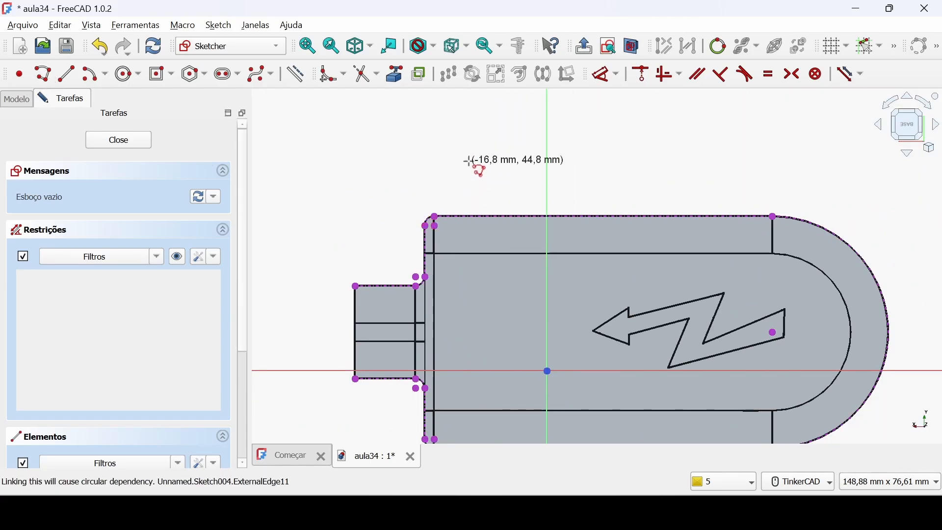
Step: Trace a polyline from the round end along one long side, around the corner fillet, end wall and neck fillet
middle_drag(644, 201, 631, 117)
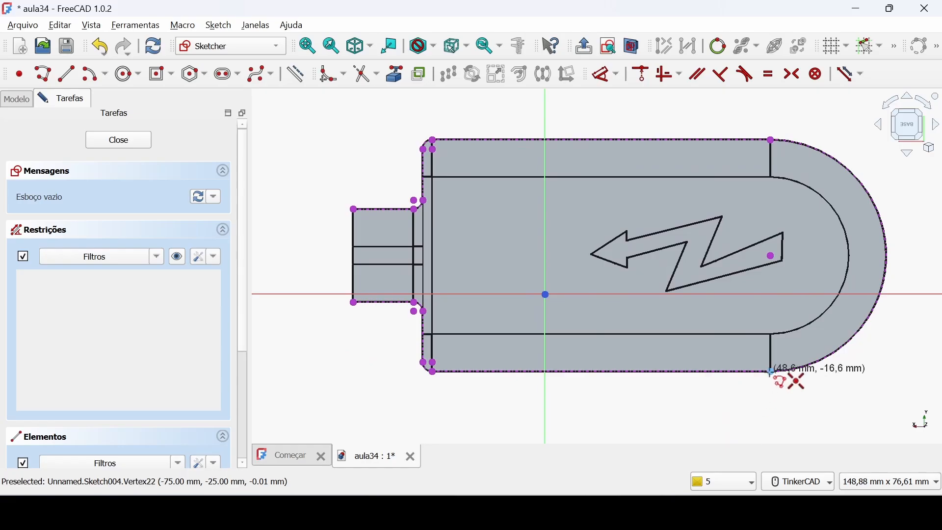
click(773, 372)
click(432, 373)
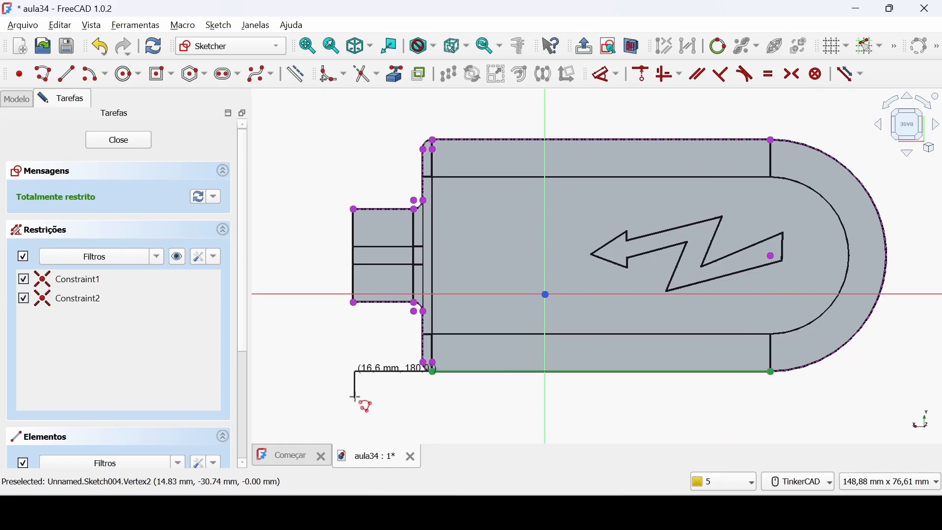
click(423, 363)
scroll(428, 309, up, 3)
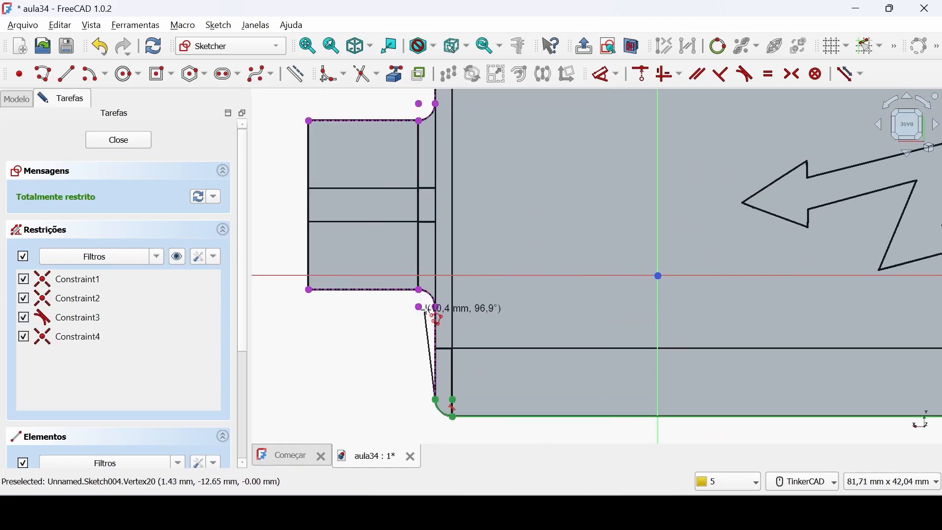
click(436, 307)
key(m)
click(420, 290)
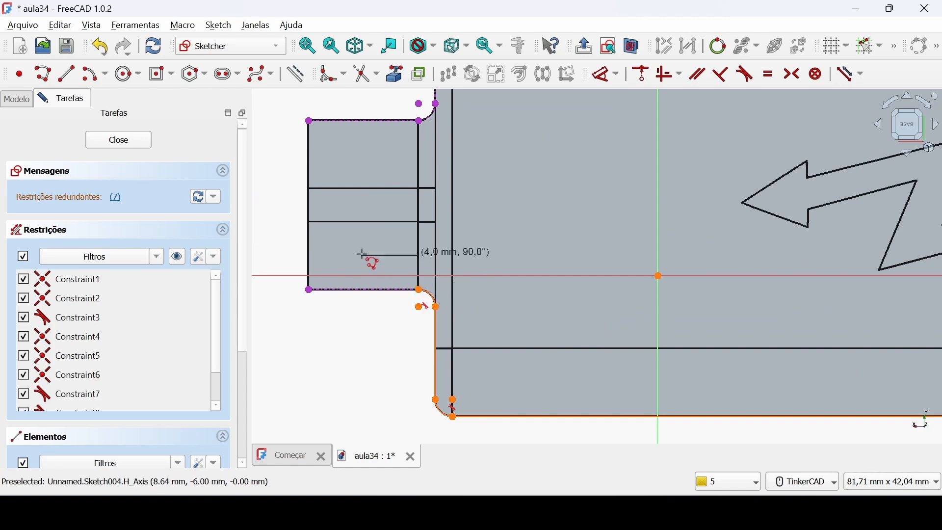
Step: Continue the polyline around the neck's sides and end, adding a tangent arc over the opposite neck fillet
click(309, 290)
click(309, 121)
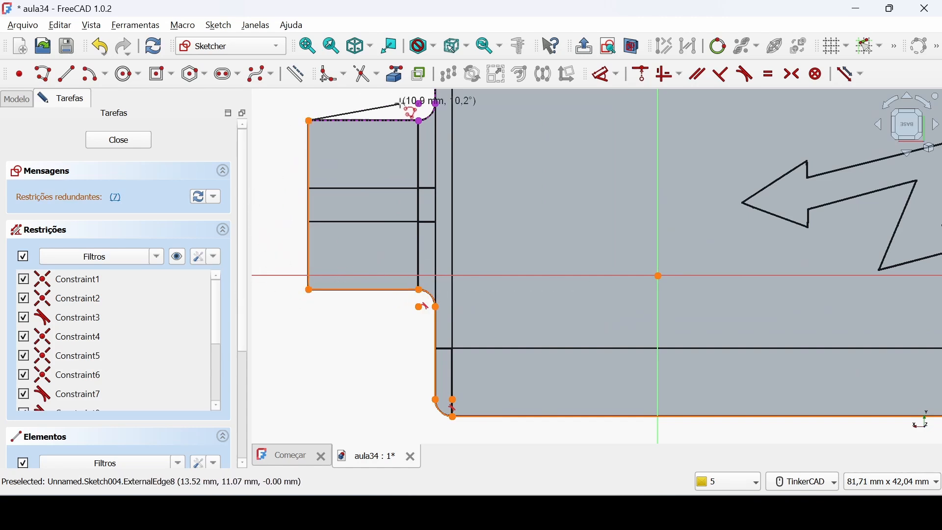
click(418, 121)
middle_drag(385, 113, 364, 208)
key(m)
key(m)
key(m)
click(416, 200)
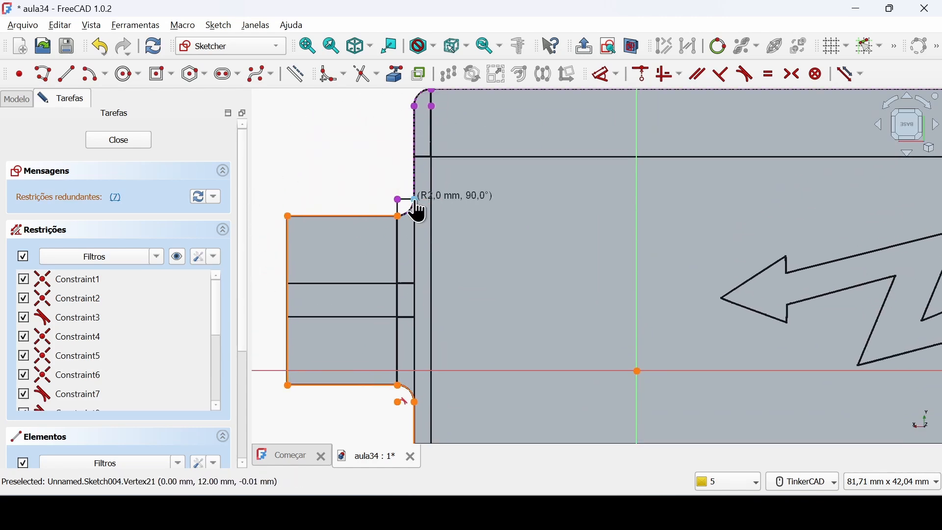
Step: Complete the outline along the remaining end wall, corner arc and long side, closing it with the large round-end arc
middle_drag(375, 139, 399, 246)
click(408, 227)
key(m)
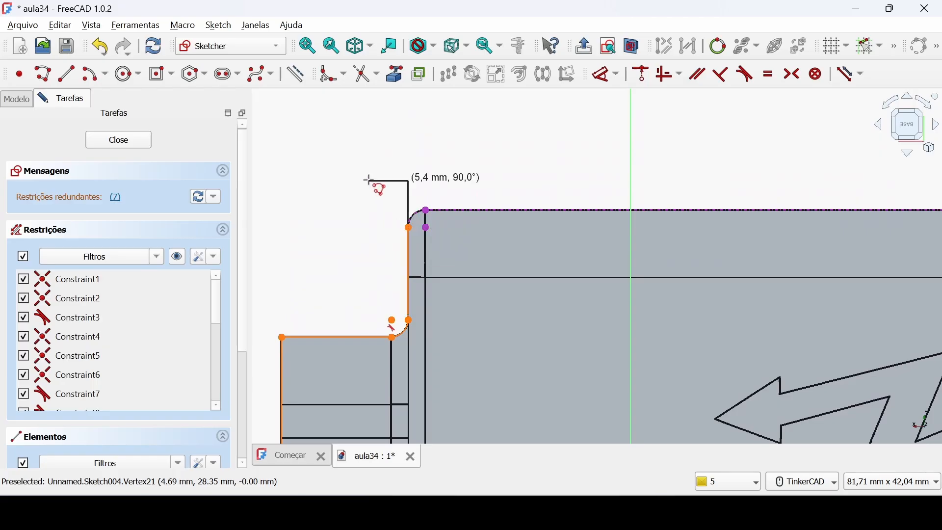
click(426, 210)
middle_drag(780, 181, 550, 162)
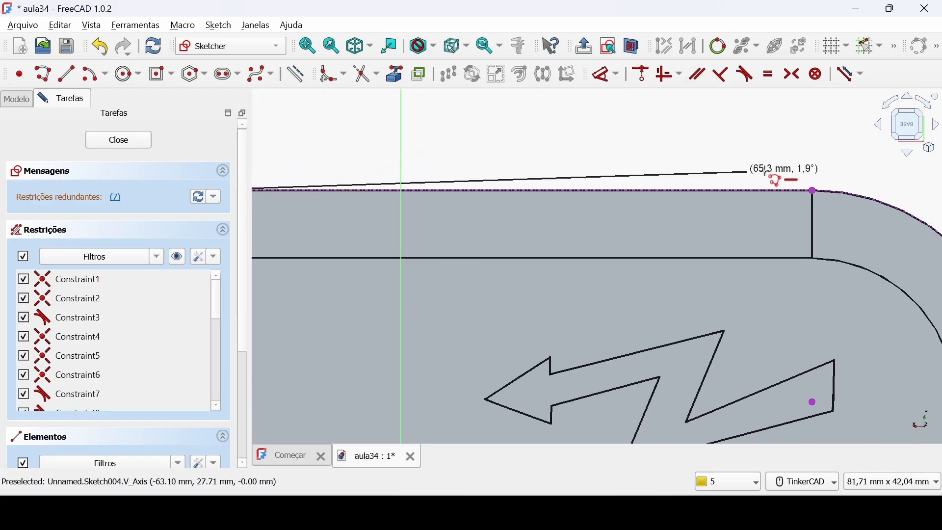
click(810, 191)
middle_drag(824, 167, 520, 170)
key(m)
key(m)
key(m)
scroll(773, 206, down, 3)
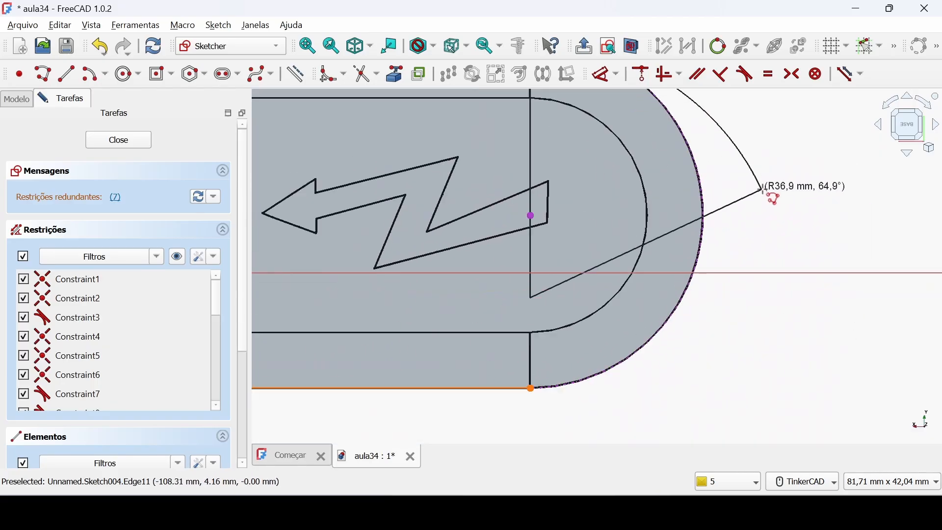
click(573, 353)
scroll(696, 381, down, 2)
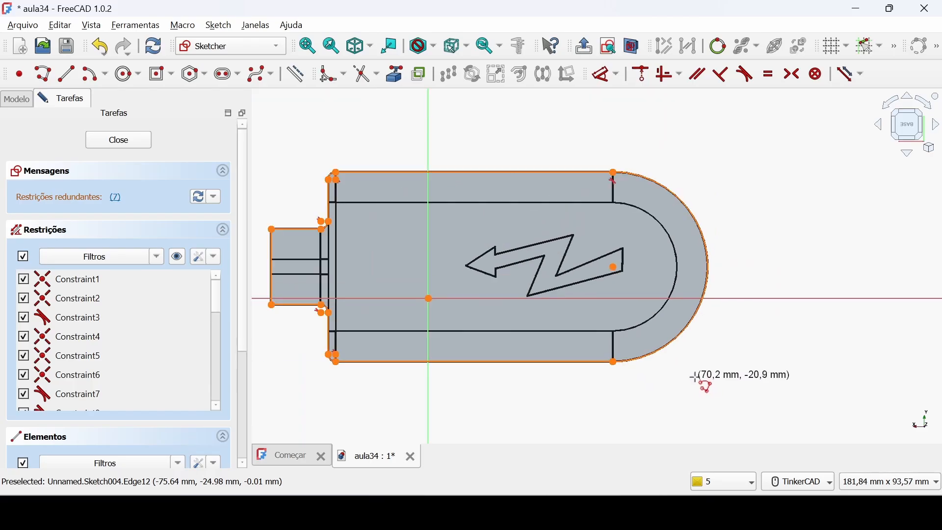
right_click(521, 406)
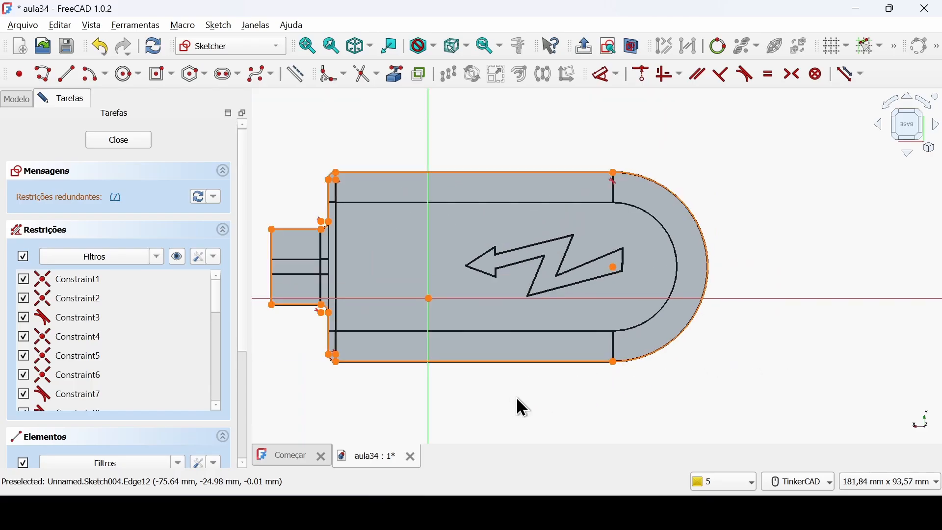
Step: Select the sketch's redundant constraint and delete it
middle_drag(521, 407, 580, 400)
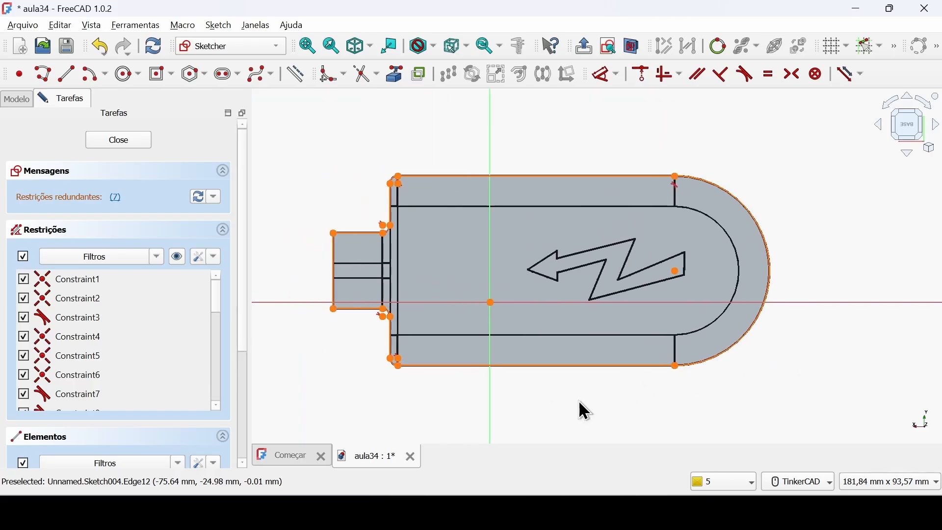
click(116, 198)
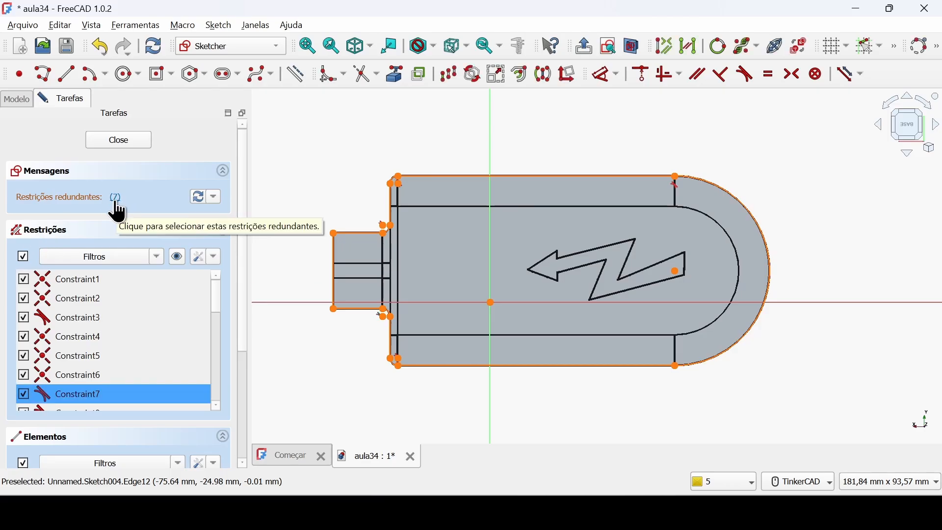
key(Delete)
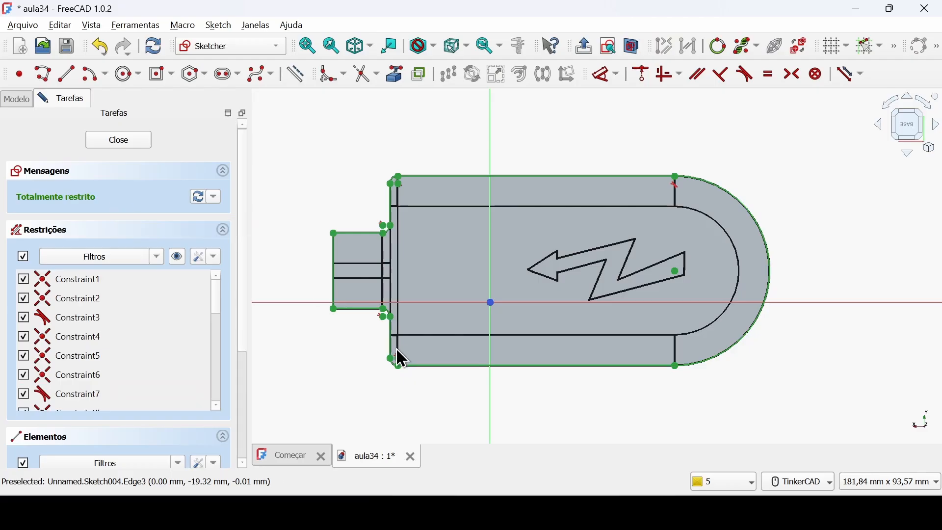
Step: Draw a large centred rectangle enclosing the traced outline with ample margin on every side, and close the sketch
scroll(411, 359, down, 1)
middle_drag(438, 352, 489, 324)
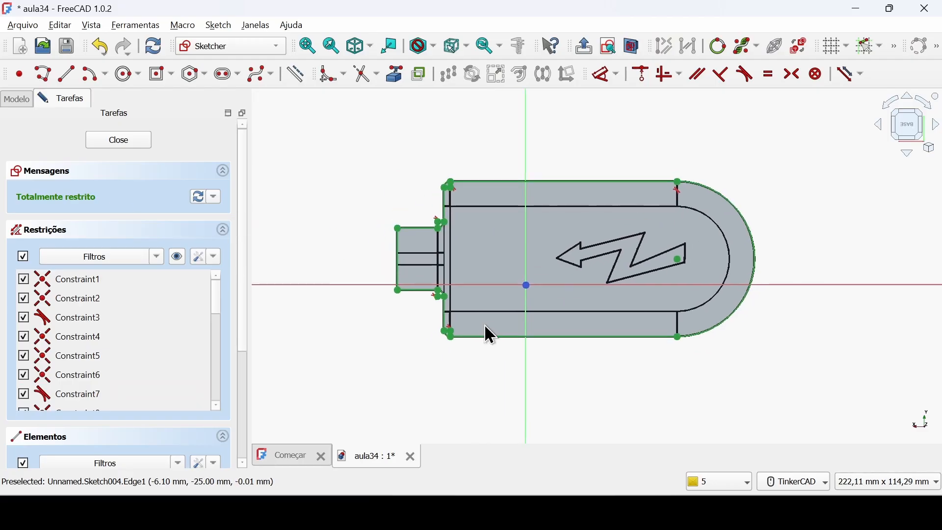
scroll(485, 325, down, 3)
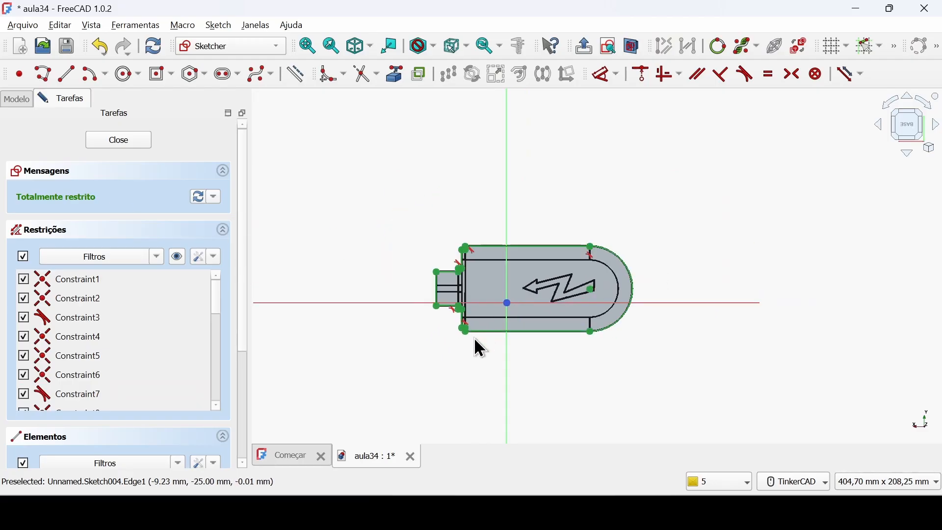
click(158, 75)
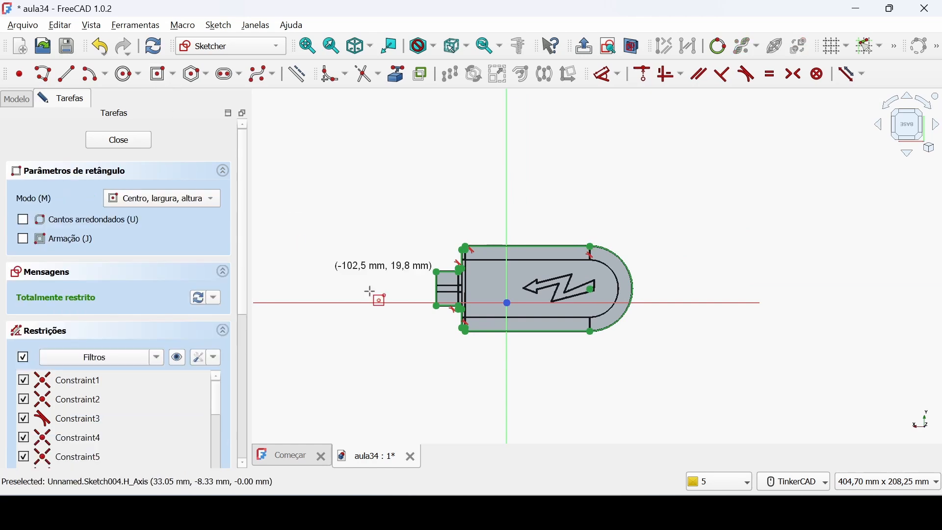
click(537, 290)
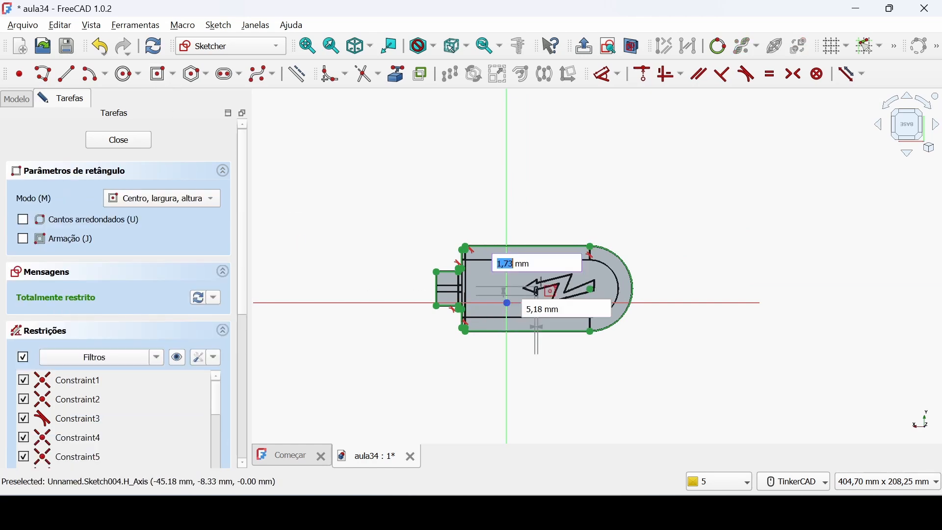
click(764, 91)
scroll(675, 190, down, 1)
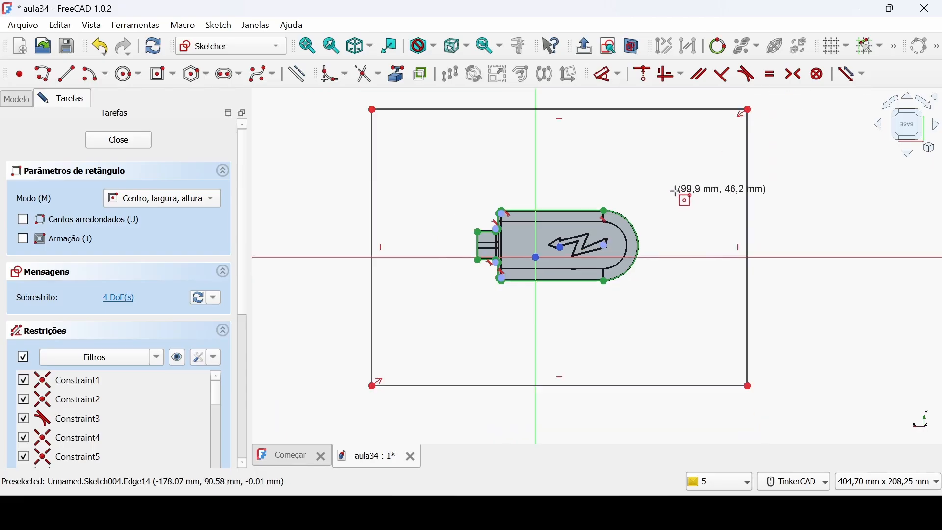
middle_drag(674, 190, 650, 213)
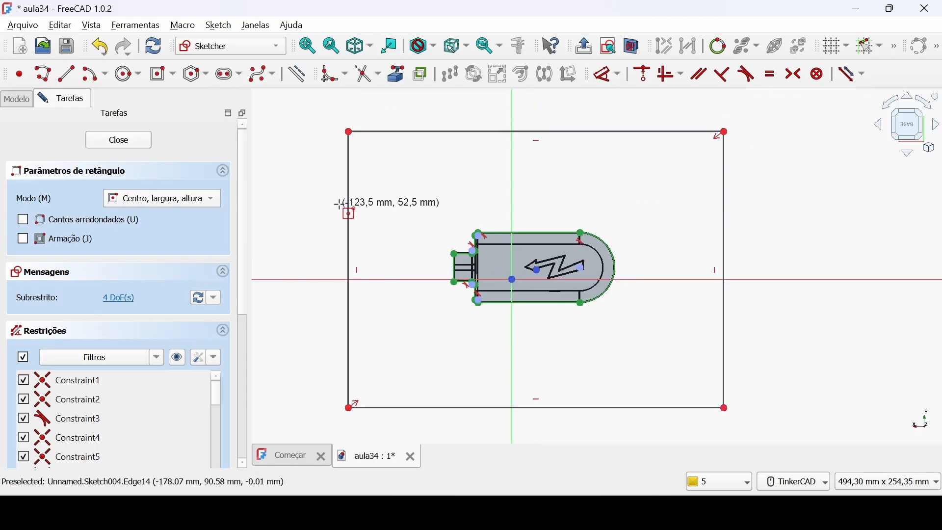
click(142, 146)
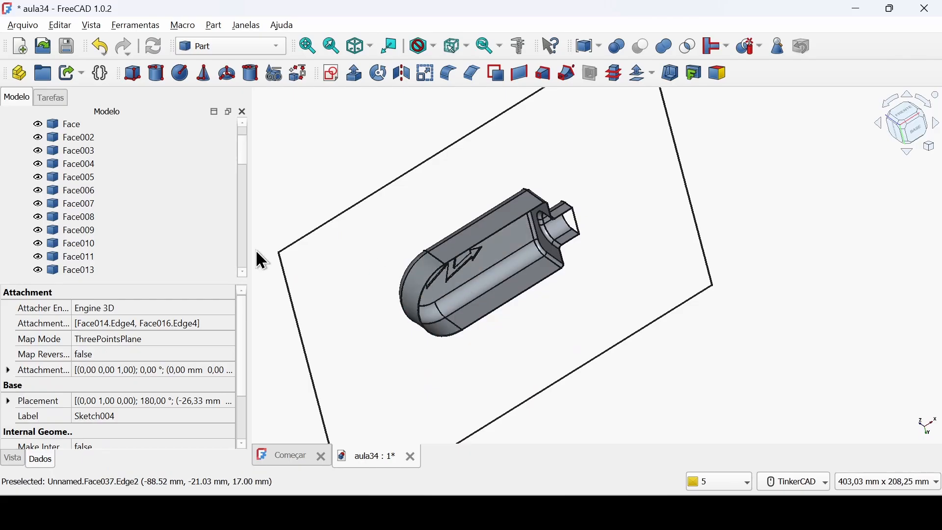
Step: Create a planar face from Sketch004 and check it around the part's rim and the open neck end
scroll(158, 242, down, 15)
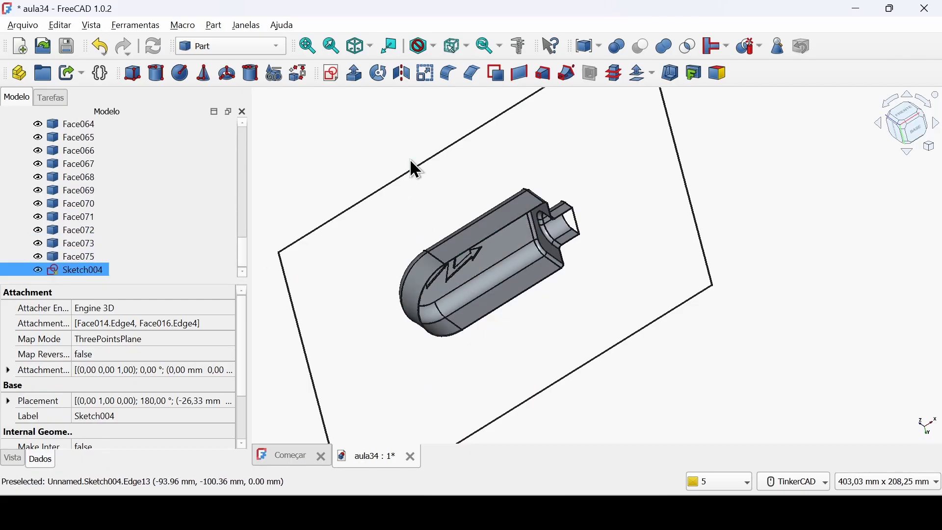
middle_drag(733, 222, 808, 220)
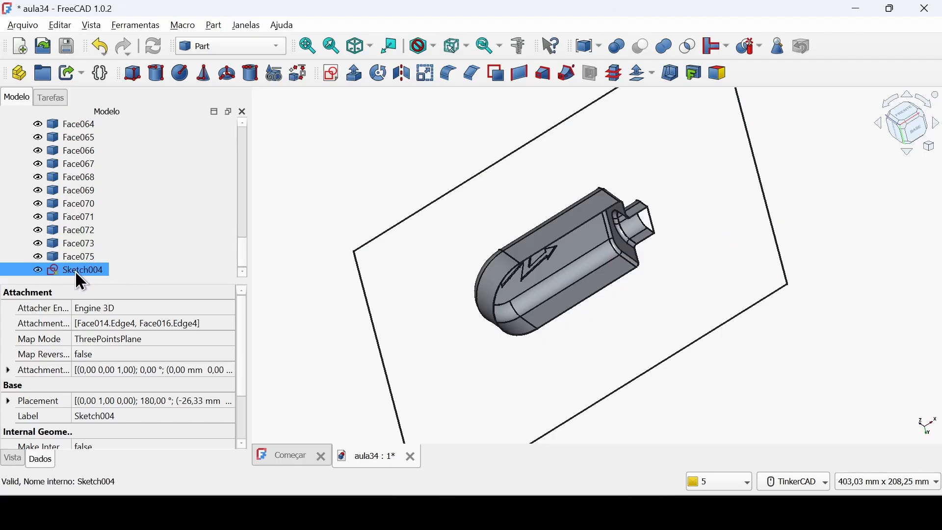
click(497, 75)
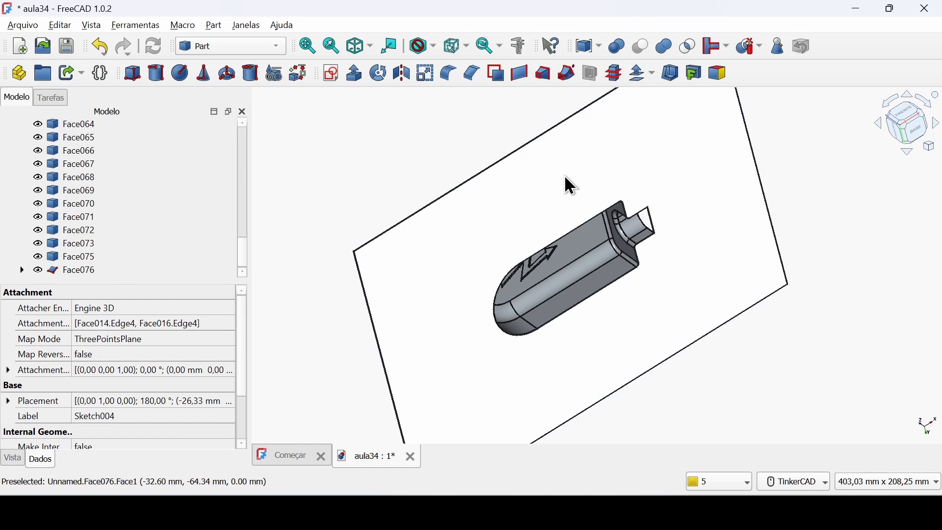
right_drag(569, 186, 668, 221)
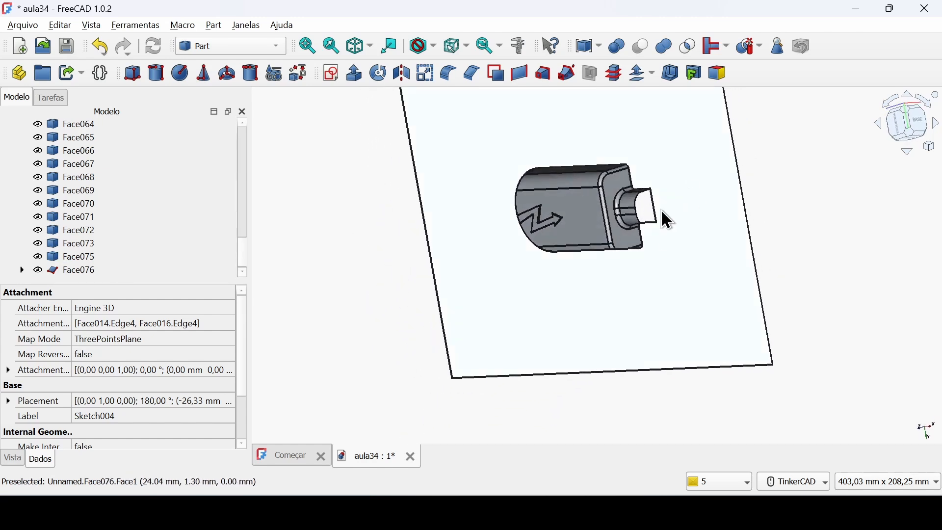
scroll(668, 220, up, 4)
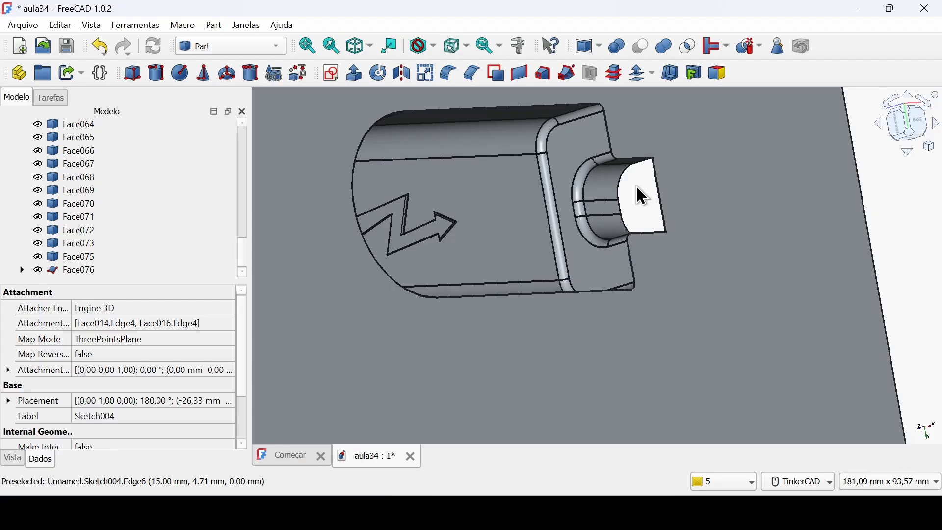
Step: Create a sketch on the neck's open end, attached to its two short vertical edges with the three-point plane method
scroll(637, 189, down, 4)
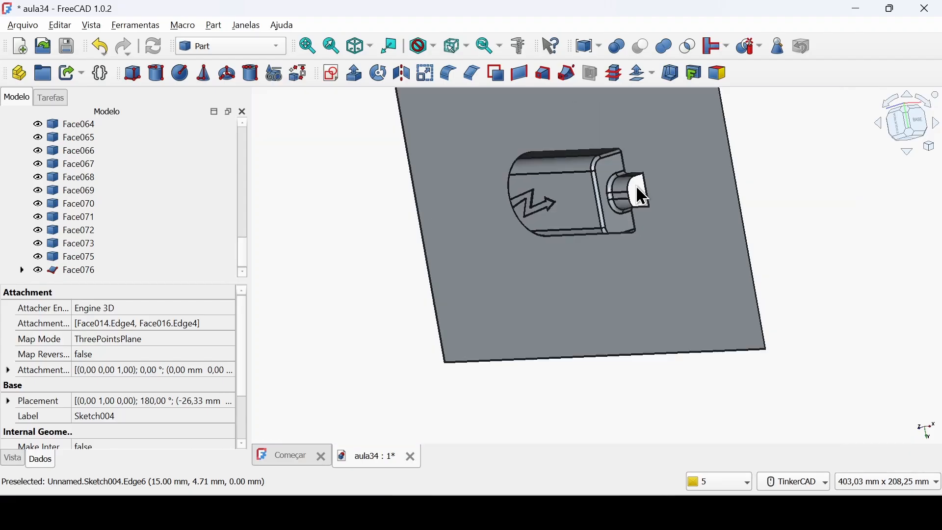
right_drag(637, 188, 615, 182)
scroll(608, 196, up, 4)
click(595, 204)
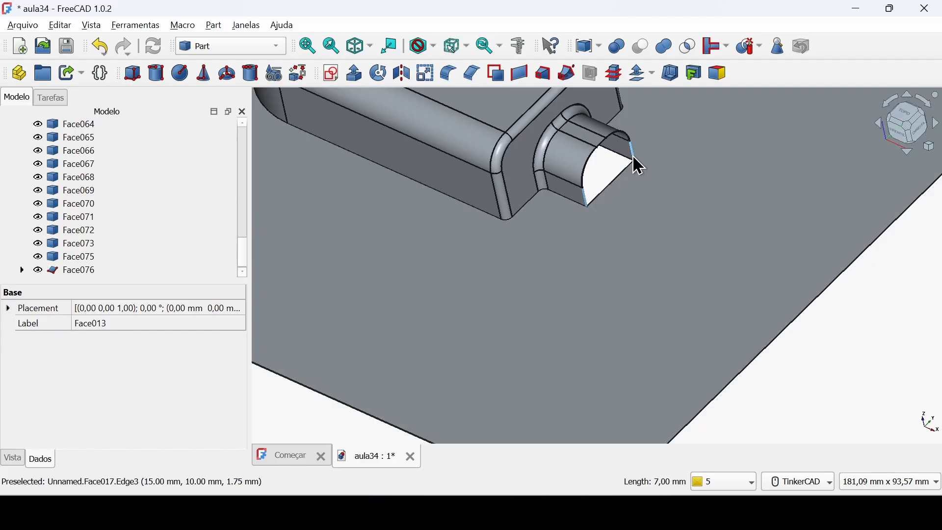
click(331, 75)
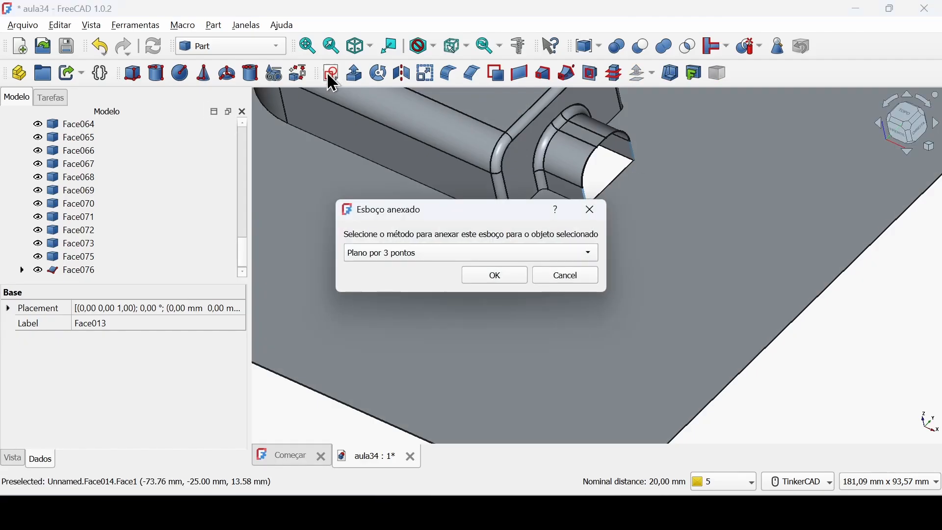
click(505, 278)
Step: Project the neck opening's side edges, corner arcs and top edge into the sketch as external geometry
click(371, 78)
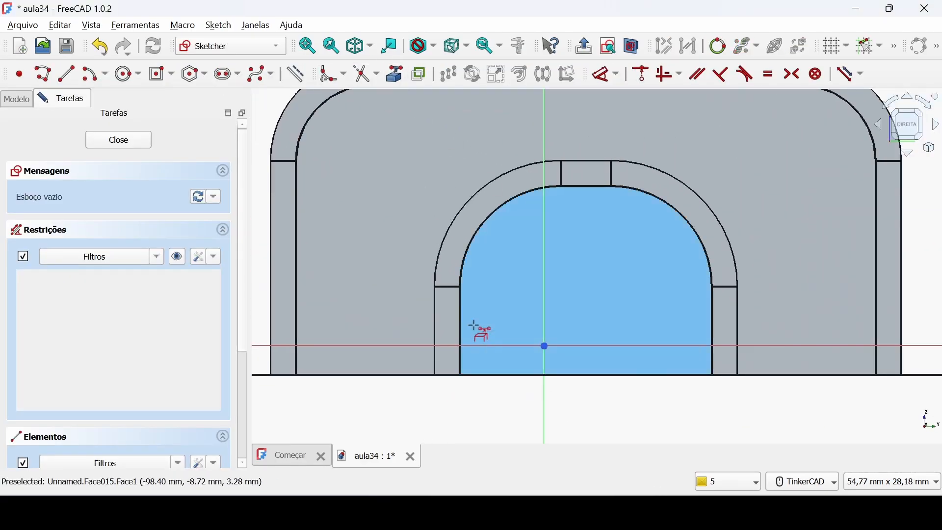
click(480, 230)
click(591, 187)
click(638, 196)
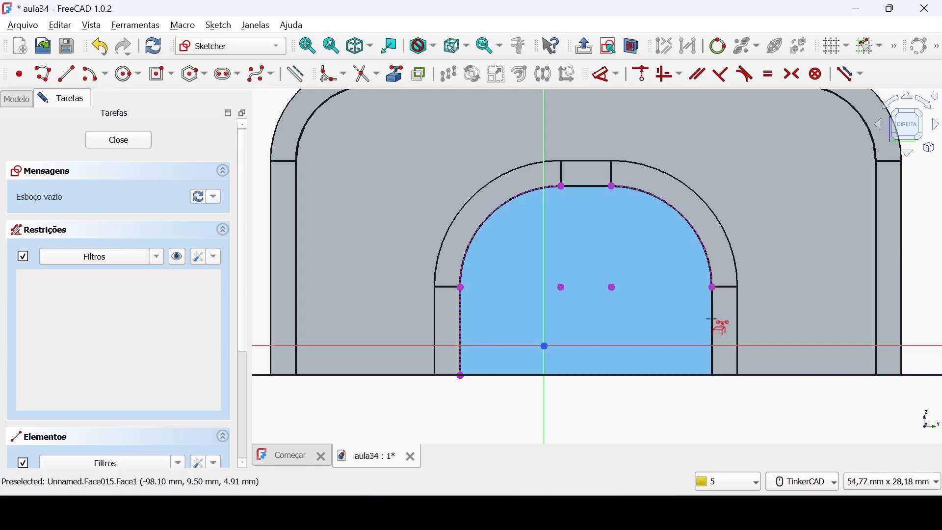
click(713, 319)
Step: Trace the neck opening with a closed polyline of two vertical sides, two tangent corner arcs, a short top line and a straight base
click(42, 74)
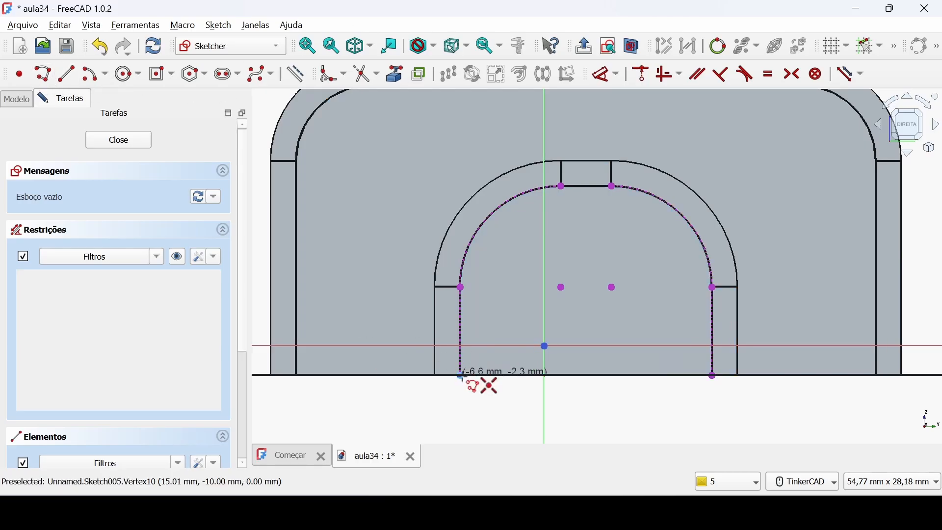
click(461, 377)
click(462, 287)
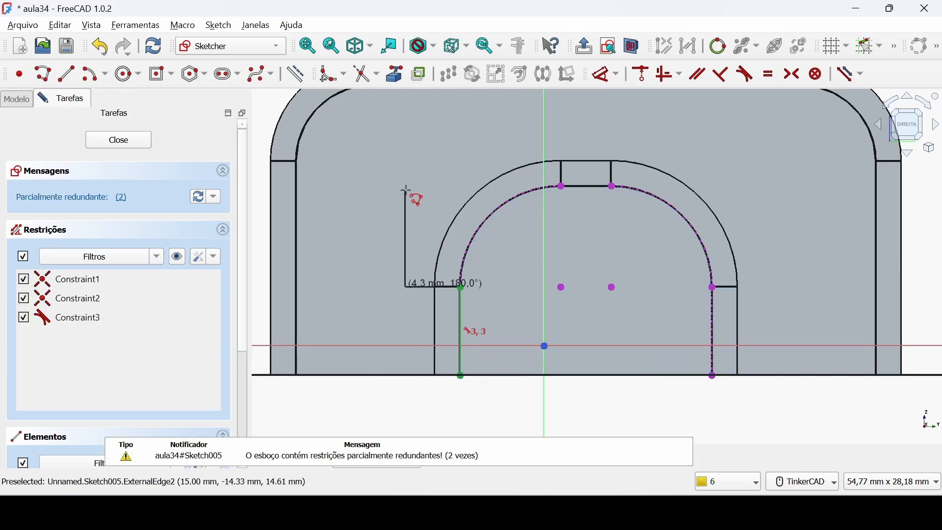
click(561, 186)
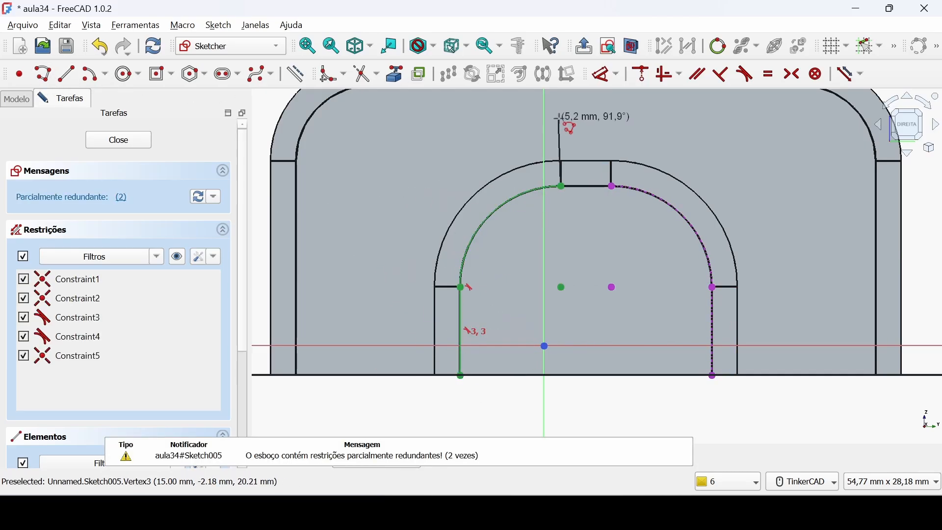
click(612, 187)
click(714, 287)
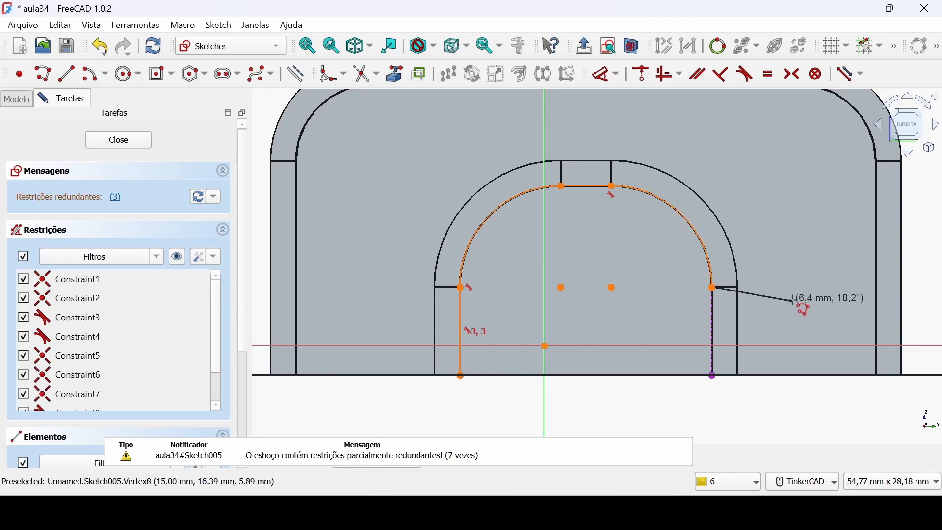
click(715, 377)
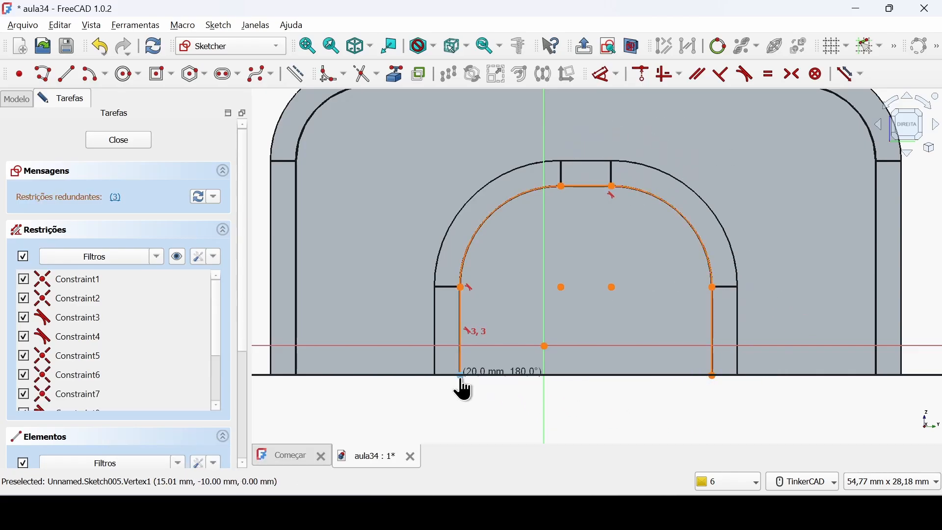
click(461, 378)
Step: Select and delete the neck sketch's redundant constraint, and close the sketch
click(116, 197)
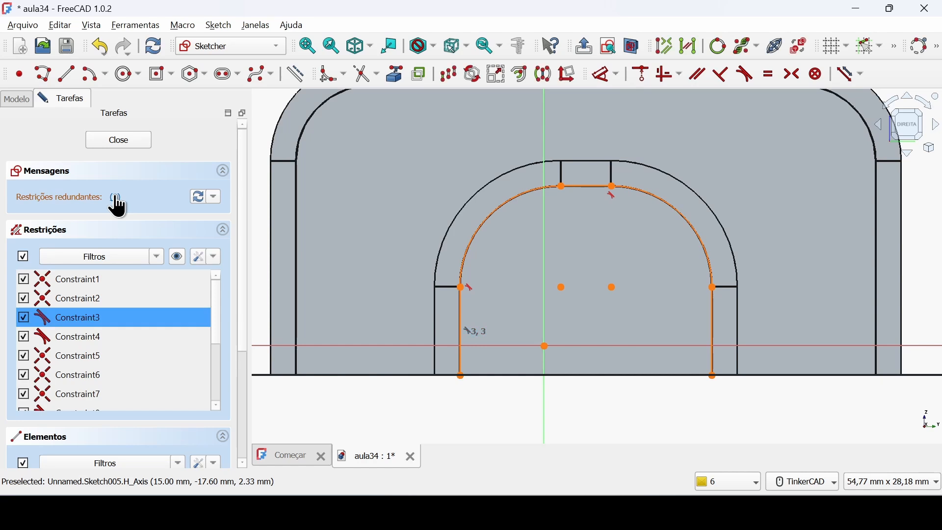
key(Delete)
click(118, 140)
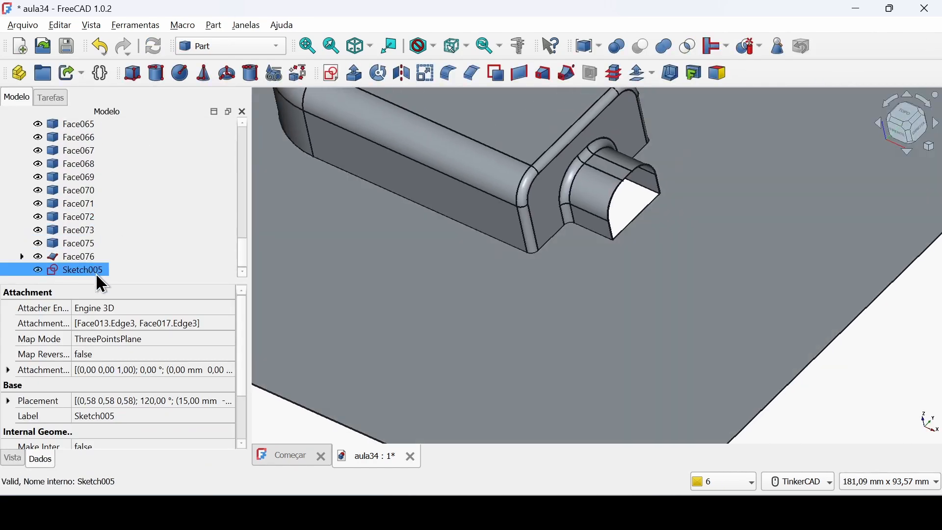
Step: Create a planar face from Sketch005 to cap the open neck end
click(497, 75)
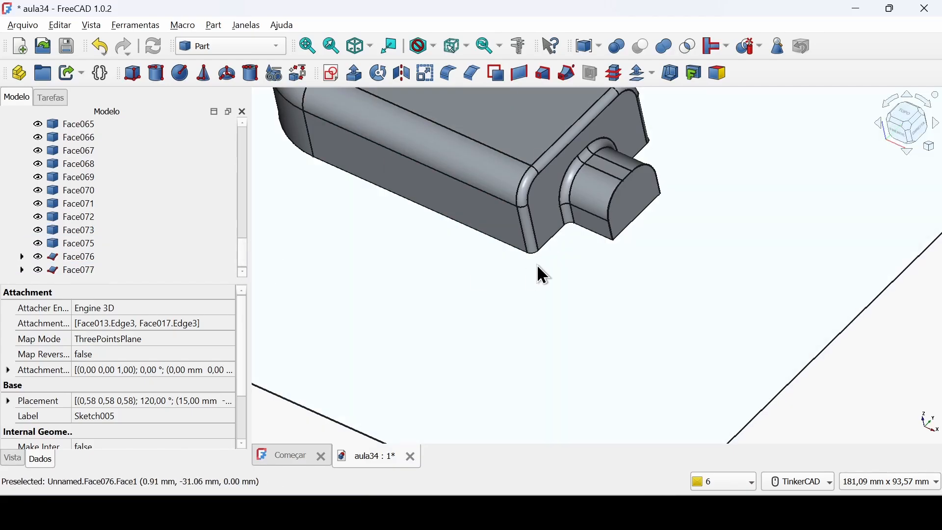
scroll(542, 268, down, 4)
middle_drag(528, 266, 601, 295)
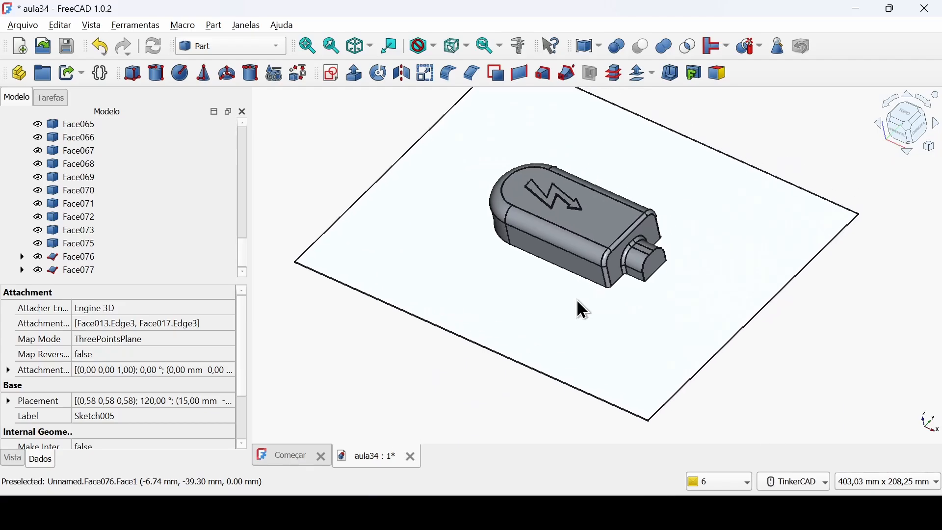
Step: Select every face from Face through Face077 and combine them into one compound
scroll(220, 233, up, 3)
scroll(218, 234, up, 15)
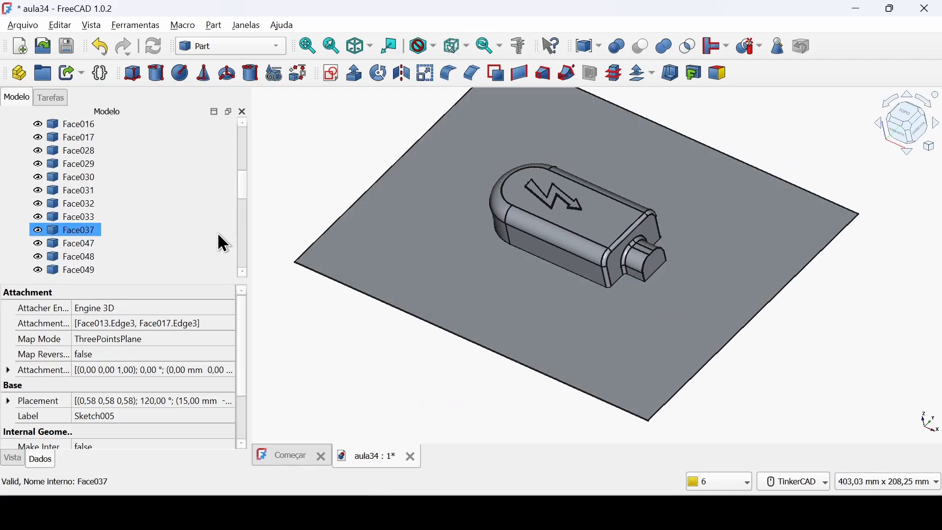
click(71, 166)
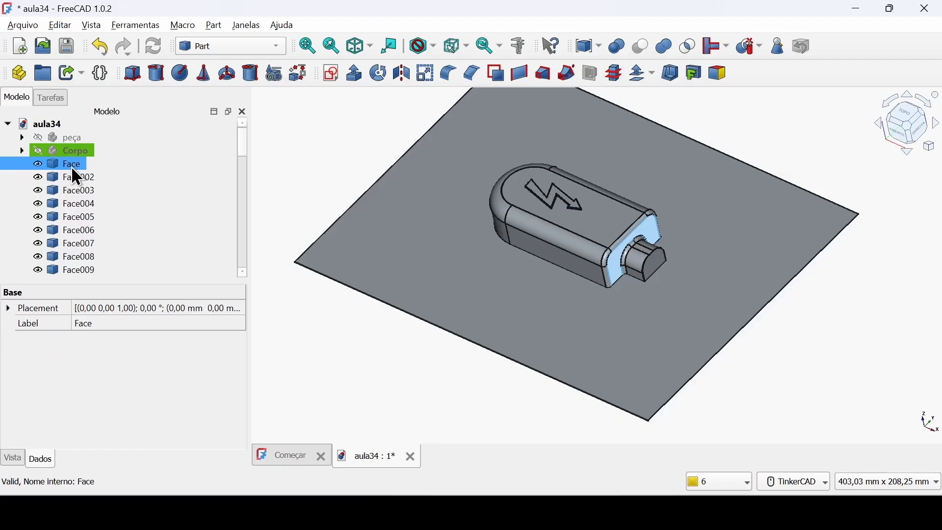
key(shift+Down)
key(shift+Down)
key(shift+Down)
key(shift+Down)
key(shift+Down)
key(shift+Down)
key(shift+Down)
key(shift+Down)
key(shift+Down)
key(shift+Down)
key(shift+Down)
key(shift+Down)
key(shift+Down)
key(shift+Down)
key(shift+Down)
key(shift+Down)
key(shift+Down)
key(shift+Down)
key(shift+Down)
key(shift+Down)
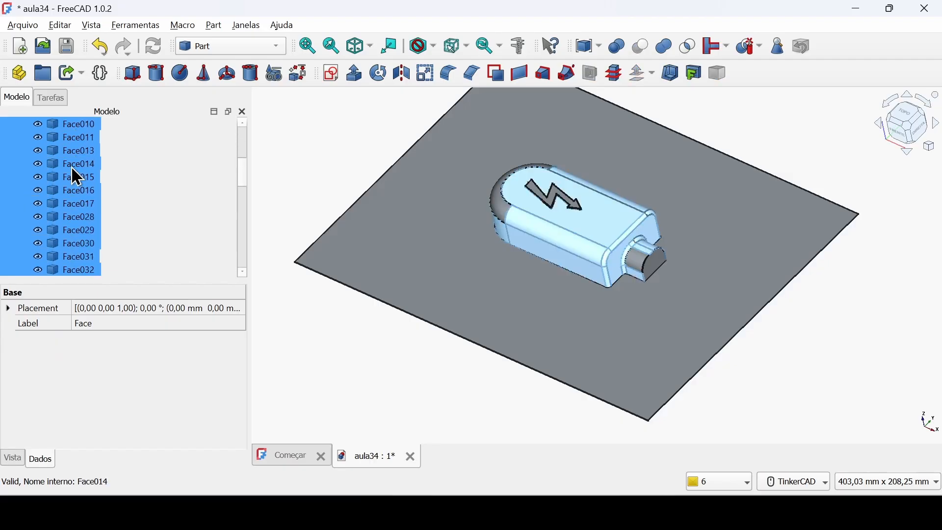
key(shift+Down)
key(shift+Down)
key(shift+Down)
key(shift+Down)
key(shift+Down)
key(shift+Down)
key(shift+Down)
key(shift+Down)
key(shift+Down)
key(shift+Down)
key(shift+Down)
key(shift+Down)
key(shift+Down)
key(shift+Down)
key(shift+Down)
key(shift+Down)
key(shift+Down)
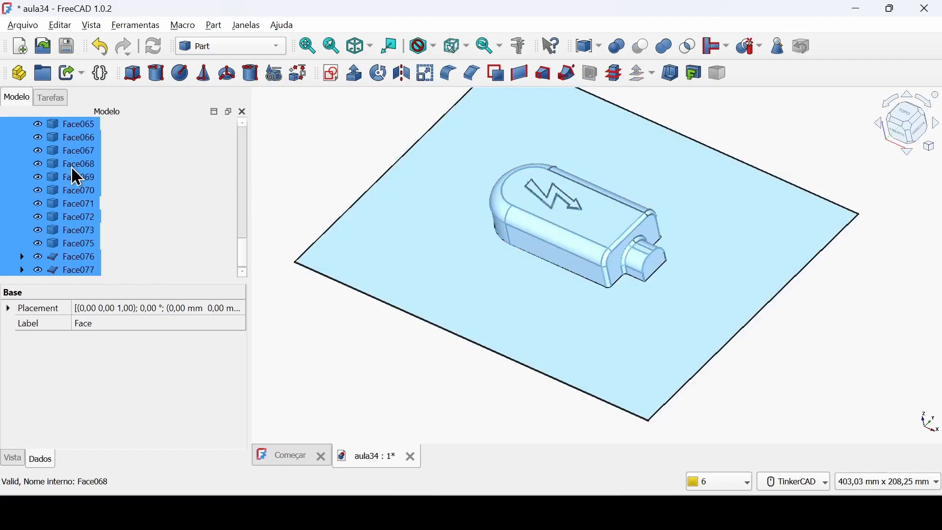
click(602, 48)
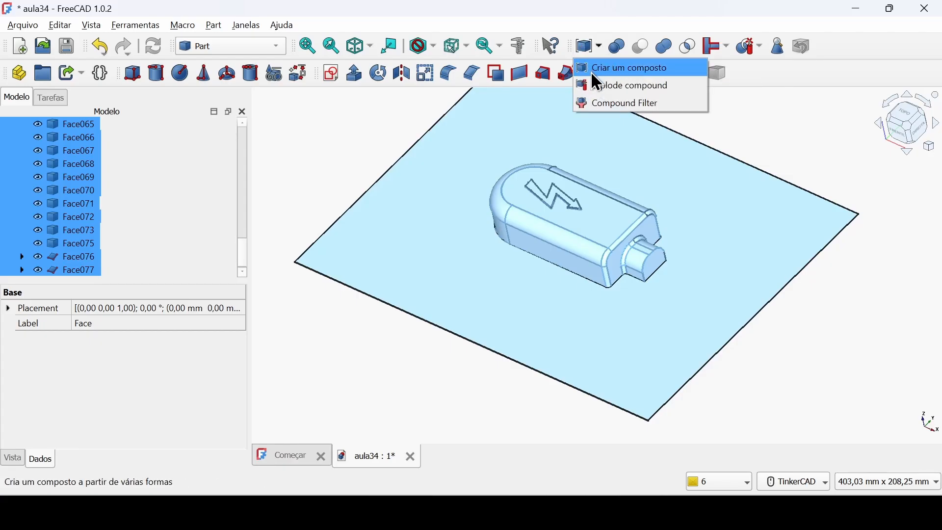
click(648, 69)
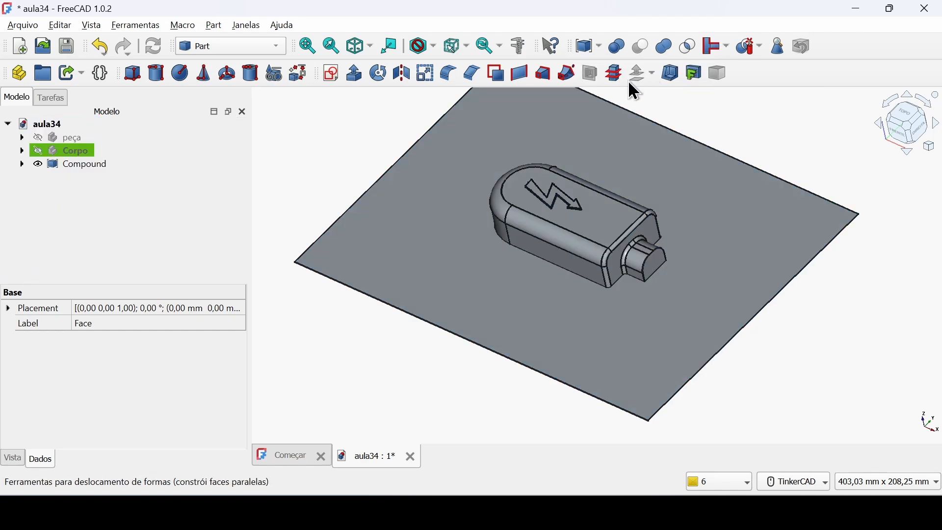
Step: Select the compound to check its faces, and make the hidden Corpo block visible around it
click(103, 168)
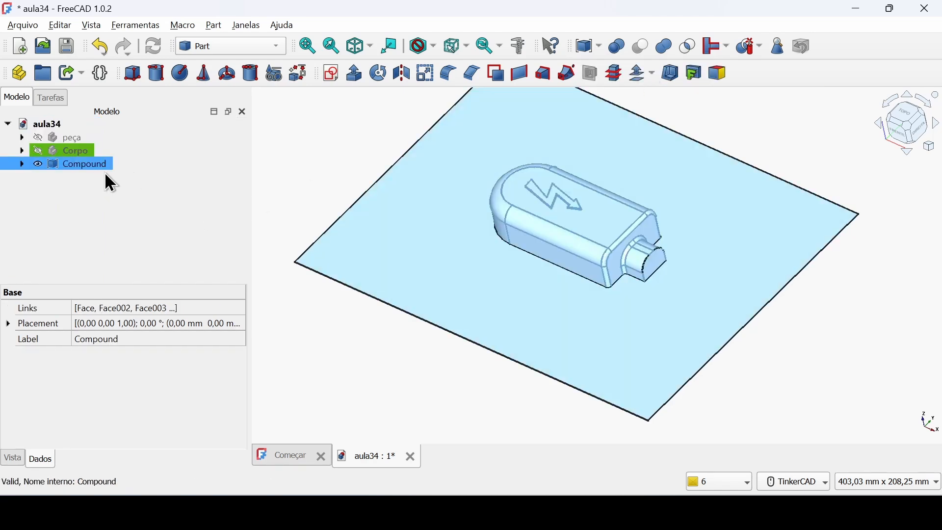
click(347, 163)
middle_drag(334, 153, 374, 183)
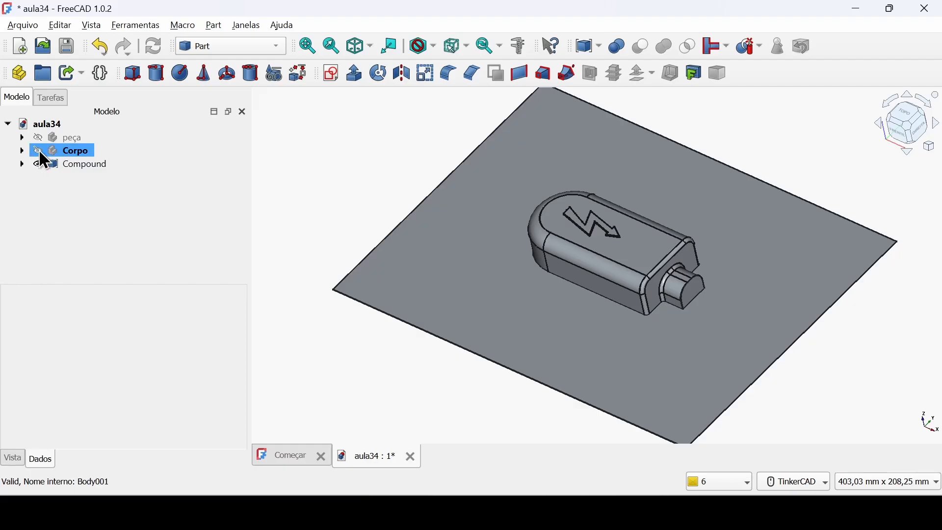
click(39, 152)
click(267, 167)
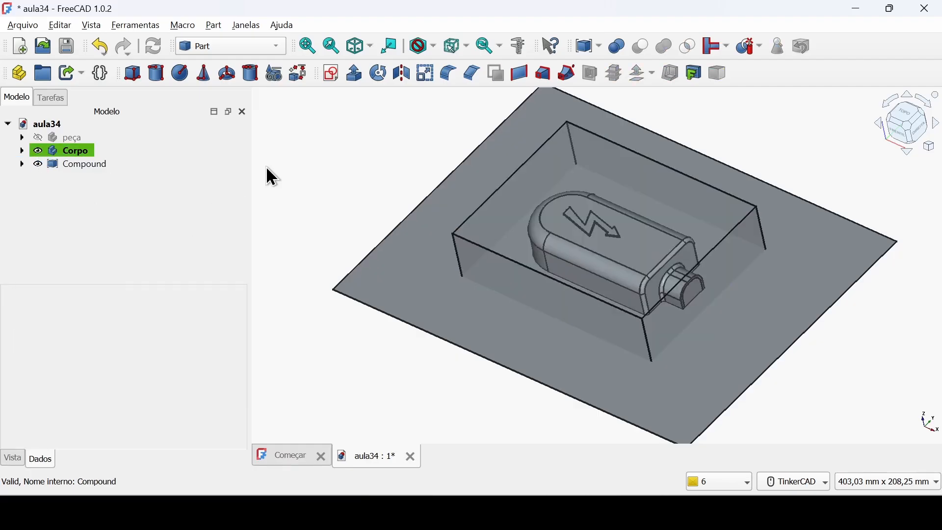
Step: Slice Corpo apart using the compound as the cutting tool, and hide the remaining Sketch004 outline
click(89, 157)
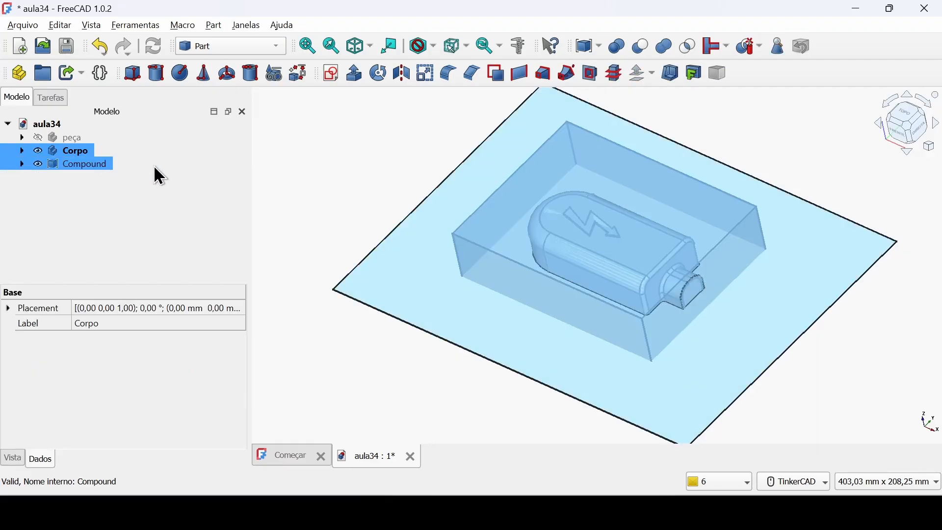
click(759, 47)
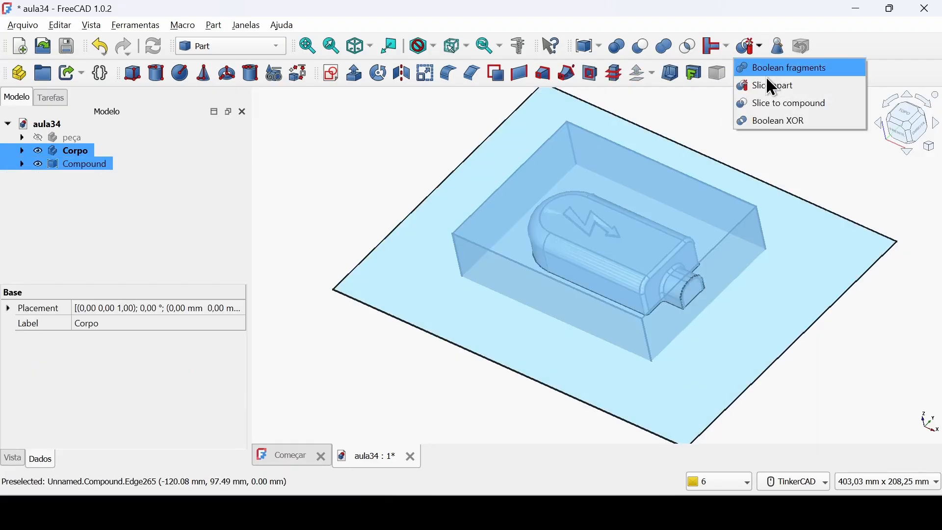
click(796, 89)
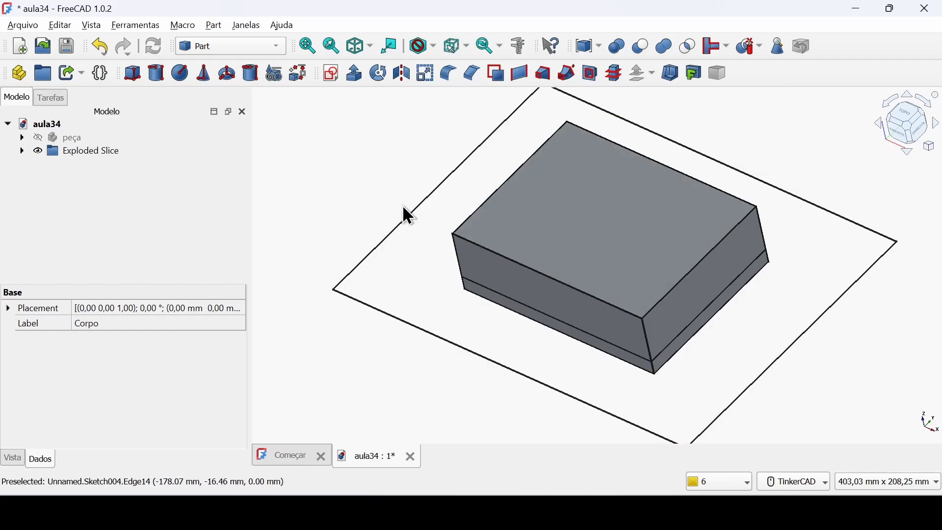
click(465, 354)
key(space)
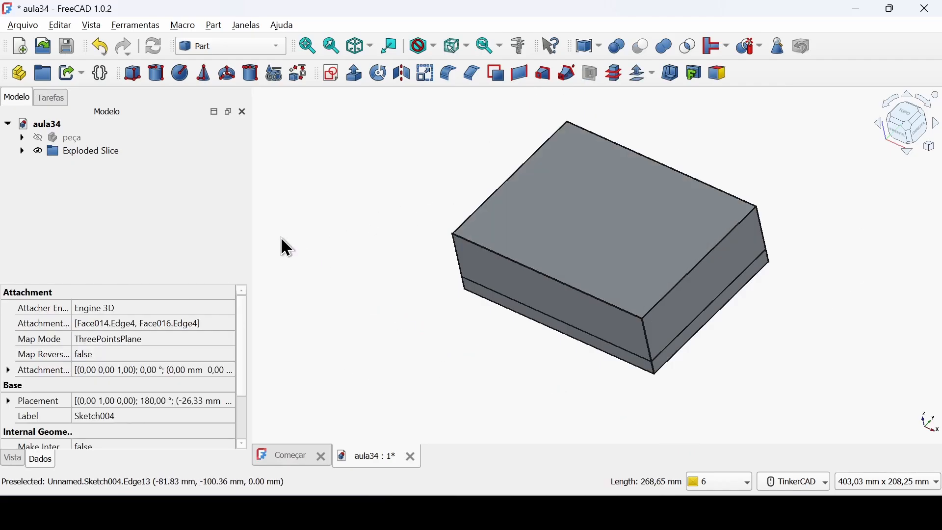
Step: Expand the Exploded Slice group, hide Slice.0 and examine the cavity on the underside of Slice.1
click(22, 151)
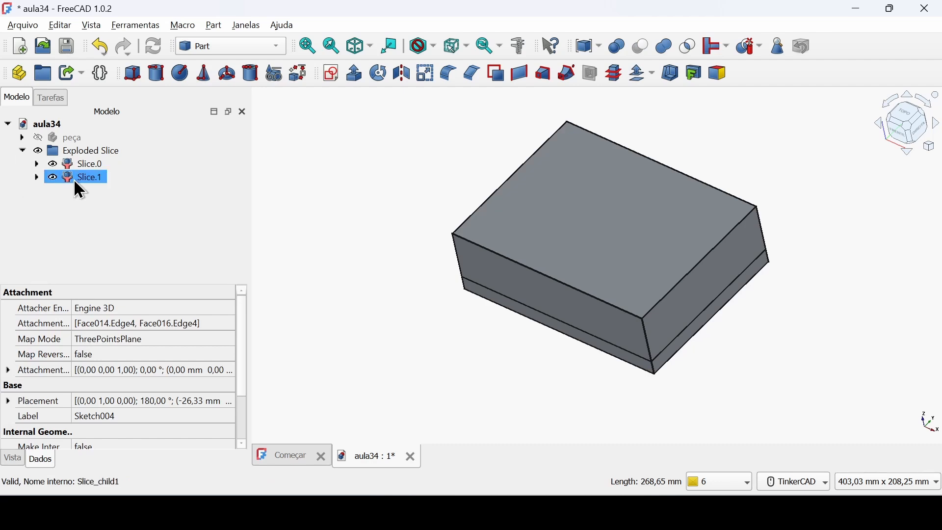
click(86, 166)
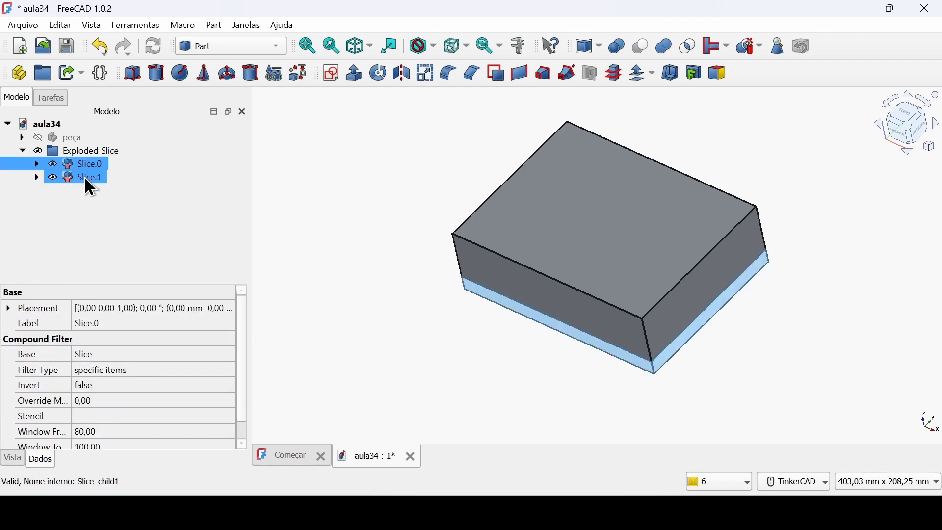
click(89, 178)
click(53, 165)
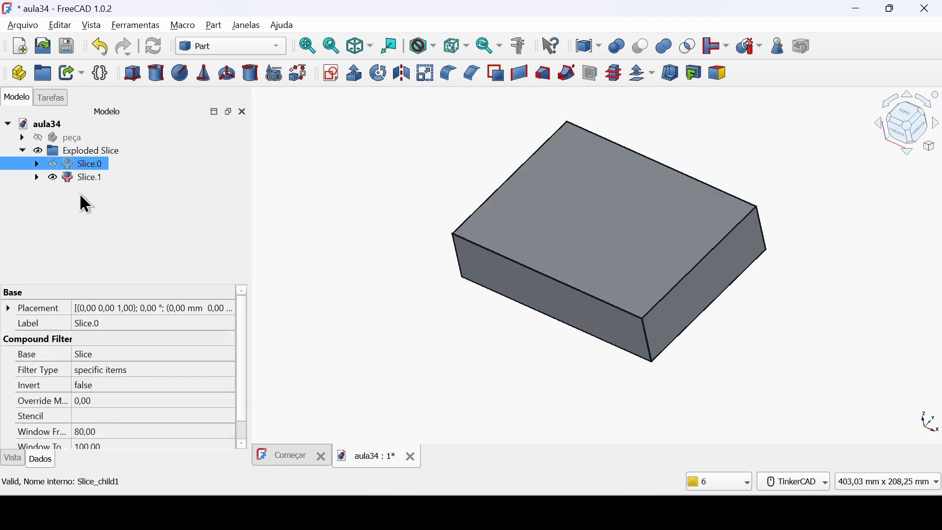
right_drag(531, 373, 602, 275)
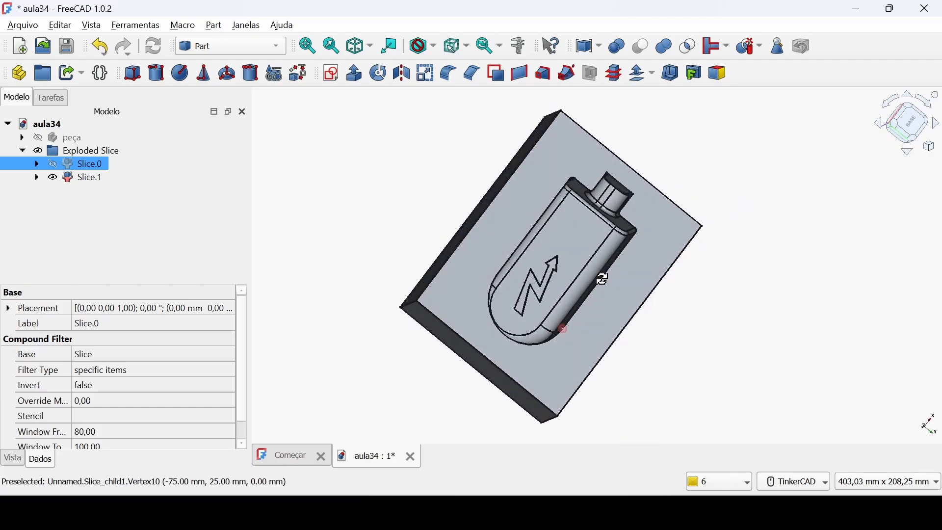
Step: Show Slice.0, hide Slice.1 and examine the raised core, including the Sketch005 edge at its neck end
click(53, 164)
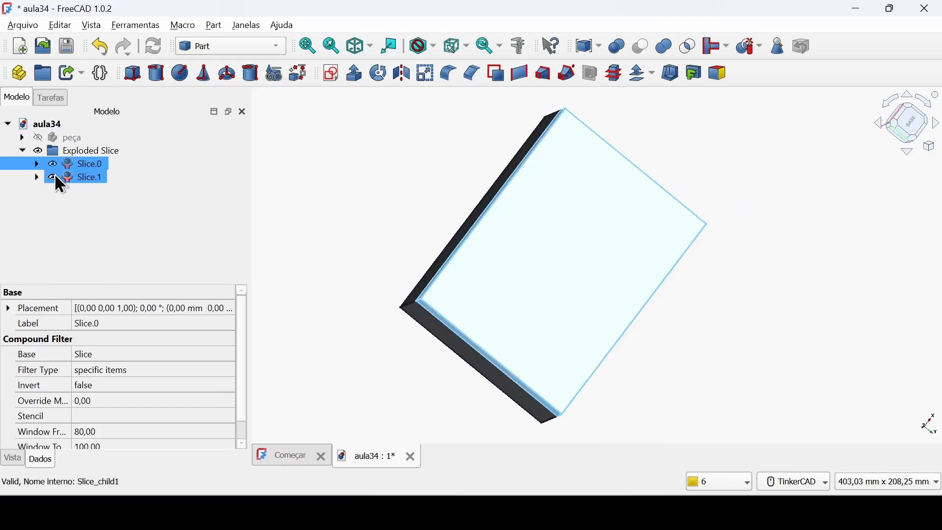
click(52, 177)
right_drag(407, 158, 587, 218)
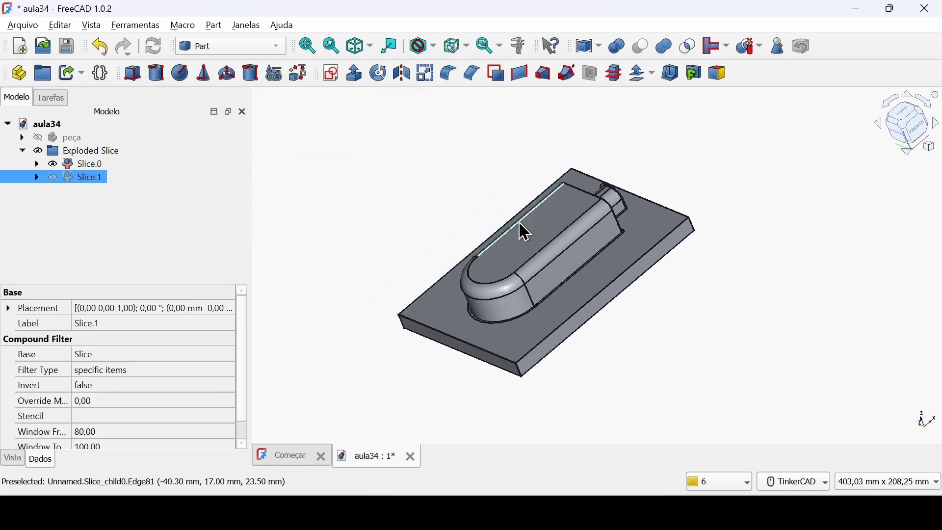
scroll(621, 196, up, 5)
click(627, 206)
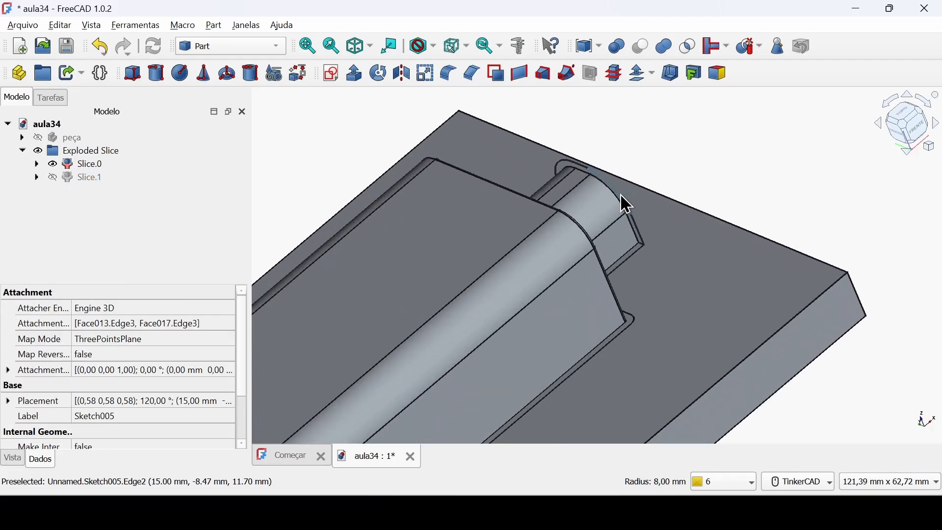
scroll(627, 205, down, 4)
scroll(623, 206, down, 1)
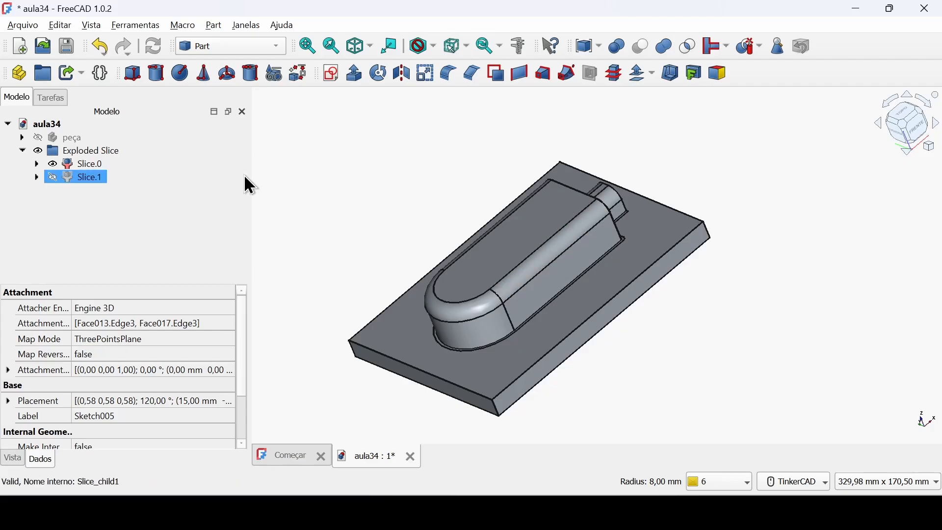
Step: Switch to the Part Design workbench and create a new body with Slice.0 as its base feature
click(94, 166)
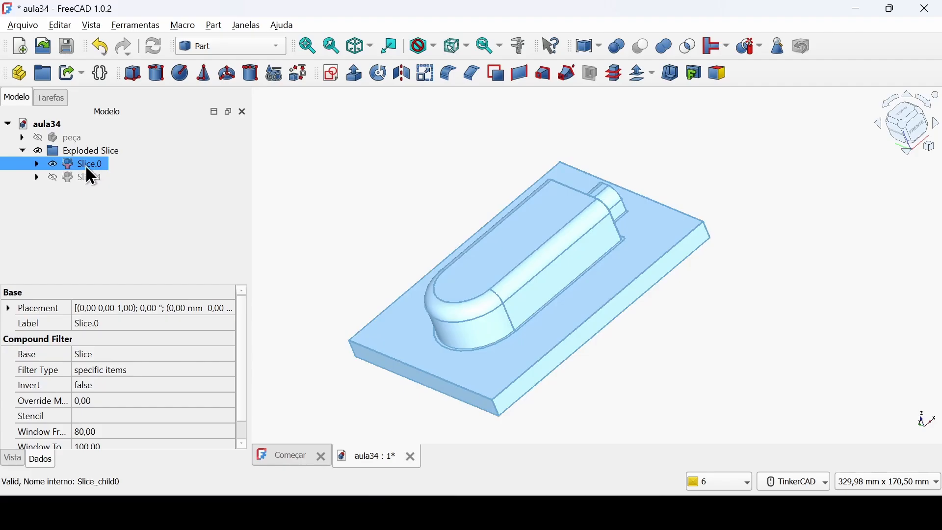
click(238, 46)
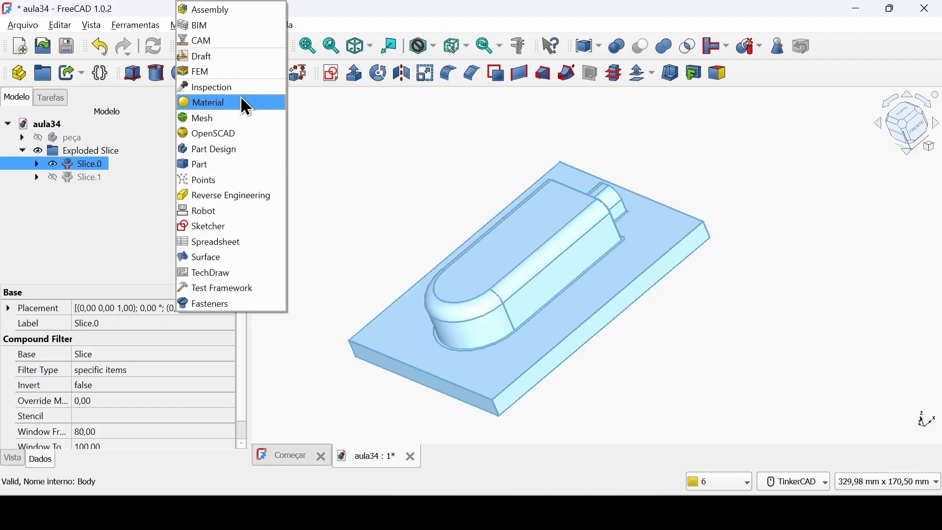
click(242, 150)
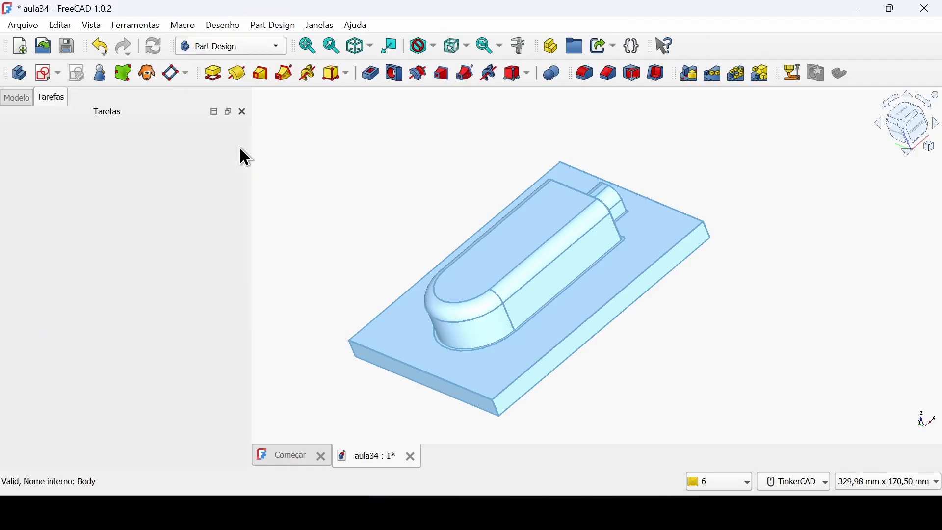
click(20, 76)
click(20, 99)
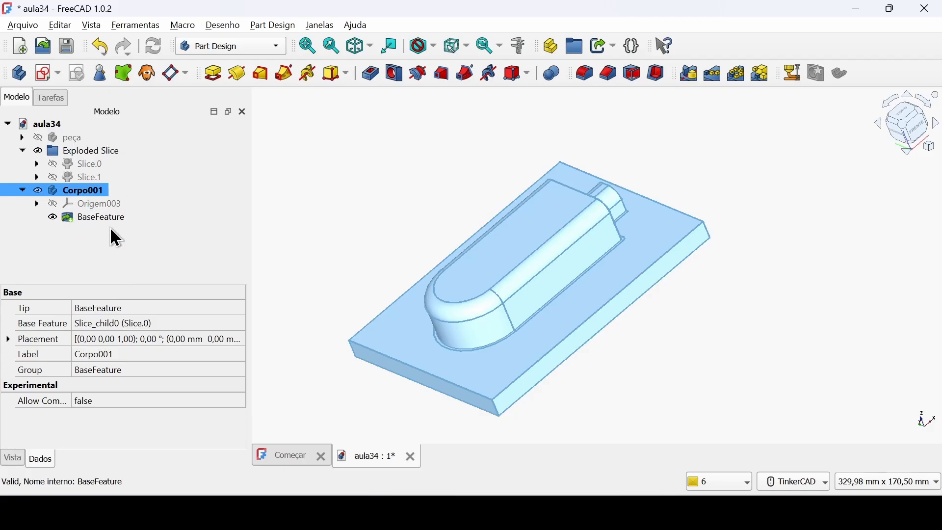
click(96, 220)
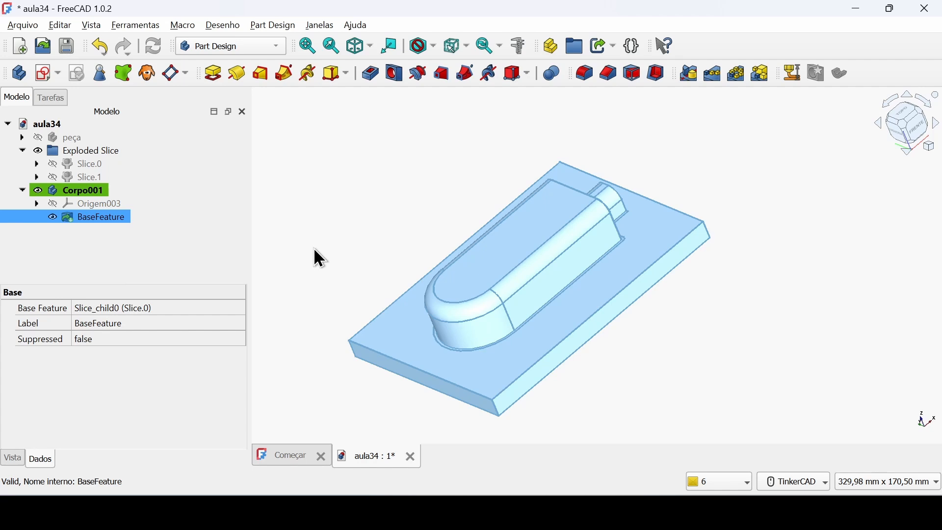
click(395, 210)
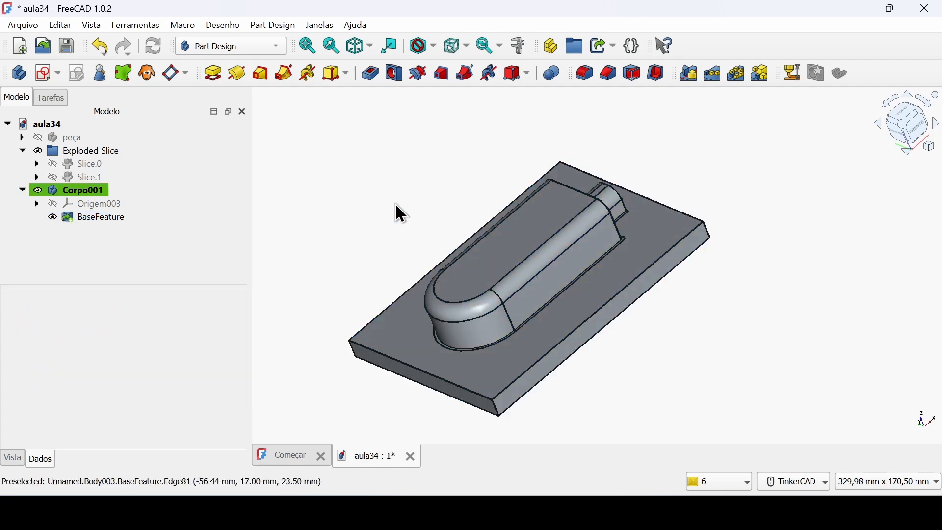
Step: Sketch a small circle on the core's flat top face, centred on the horizontal axis about 47.5 mm from the origin
click(519, 259)
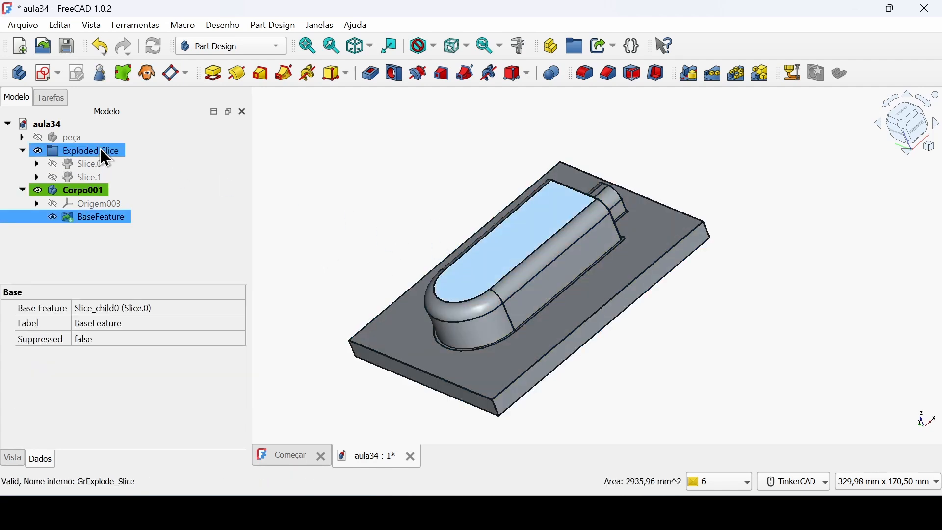
click(43, 76)
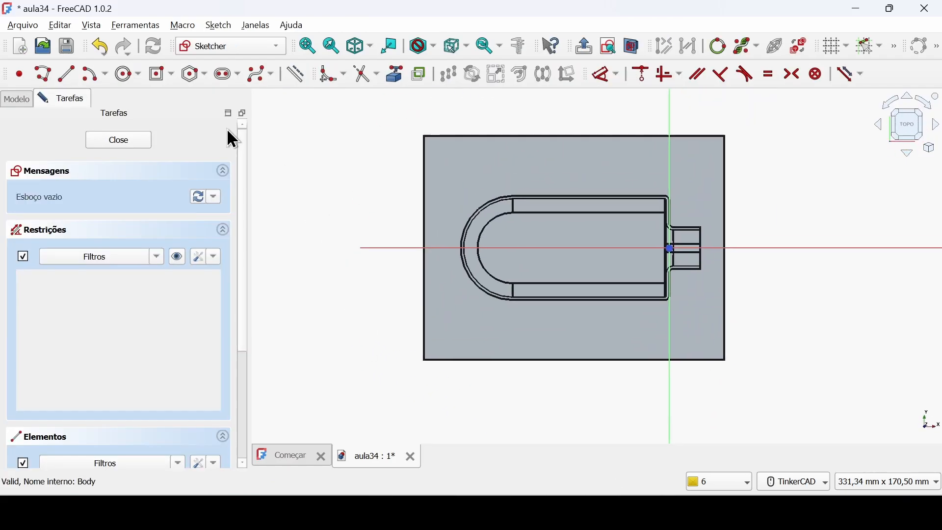
click(128, 74)
click(573, 248)
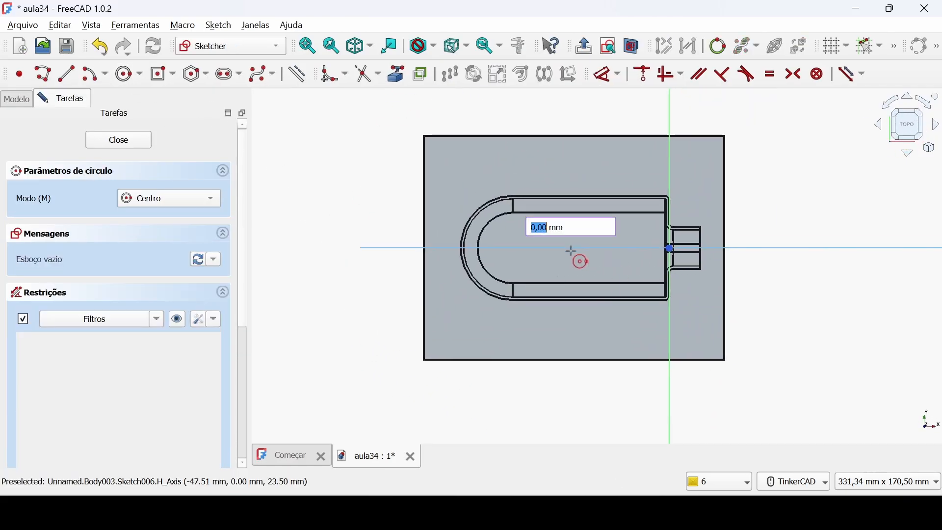
click(579, 260)
click(120, 142)
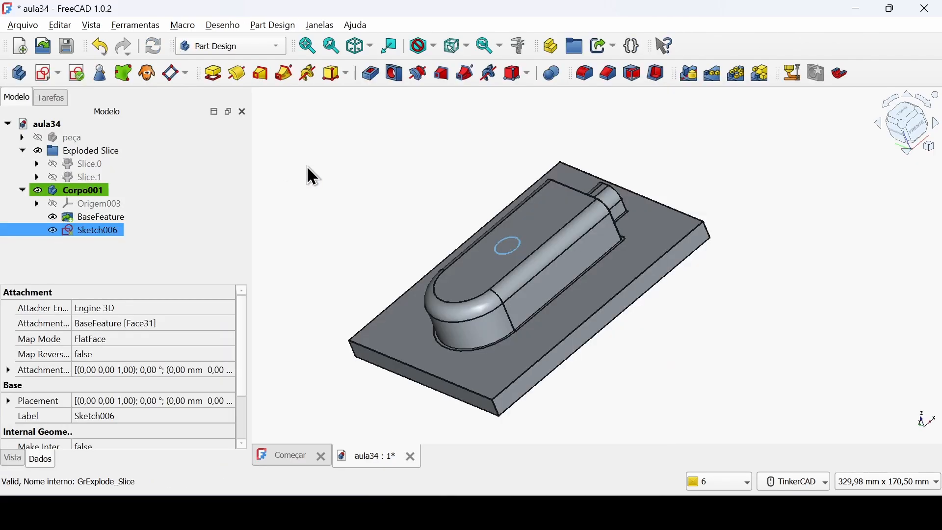
Step: Pocket the circle sketch through all of the core half and examine the resulting hole
click(371, 74)
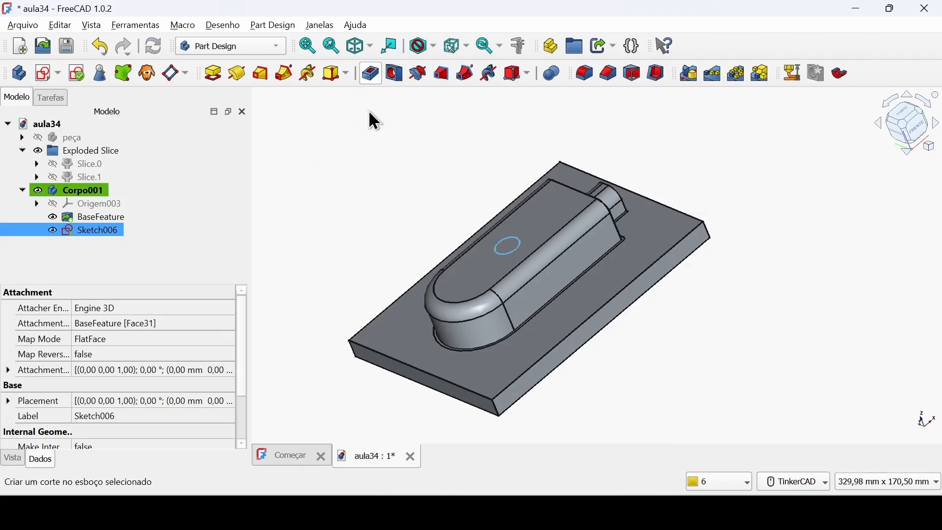
click(213, 198)
click(215, 215)
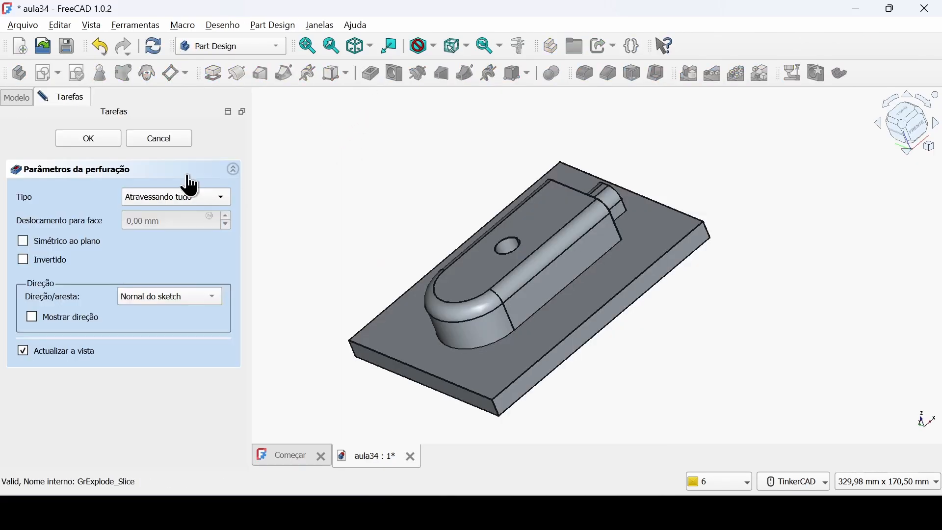
click(92, 140)
right_drag(451, 171, 505, 209)
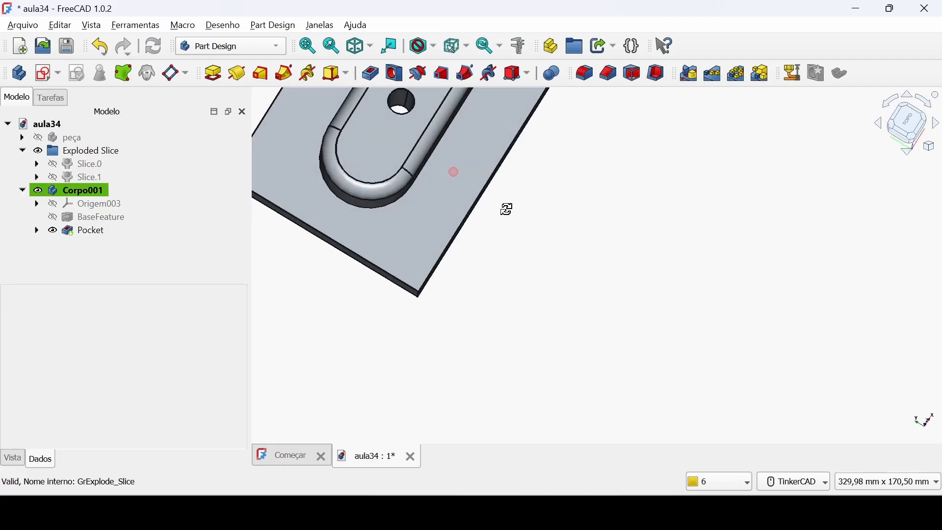
middle_drag(491, 200, 564, 317)
right_drag(529, 325, 506, 287)
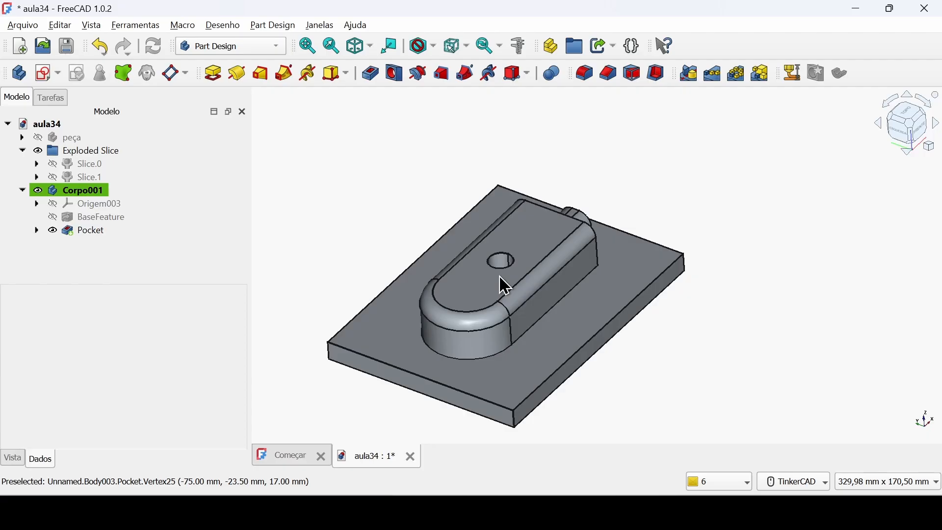
Step: Collapse Corpo001, show Slice.1 over it and make Slice.1 transparent to view both mould halves together
click(22, 191)
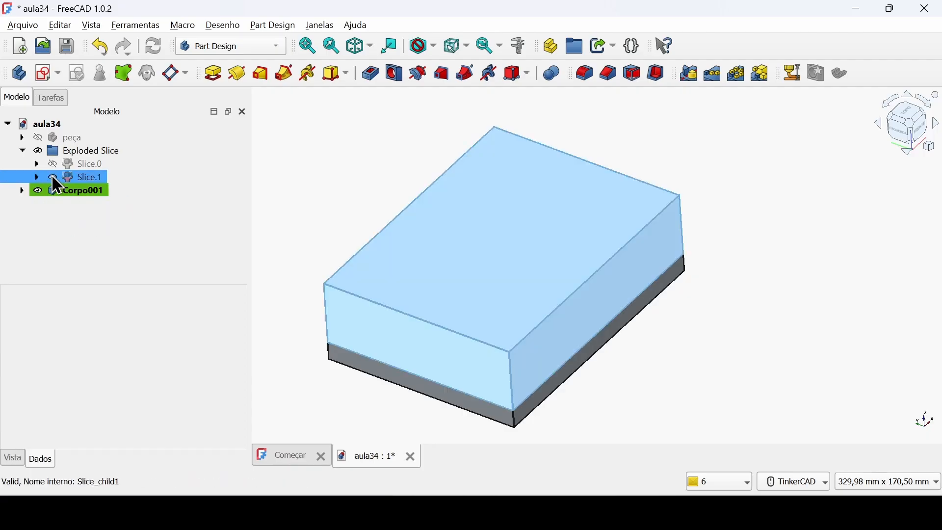
click(57, 186)
right_click(85, 185)
click(157, 209)
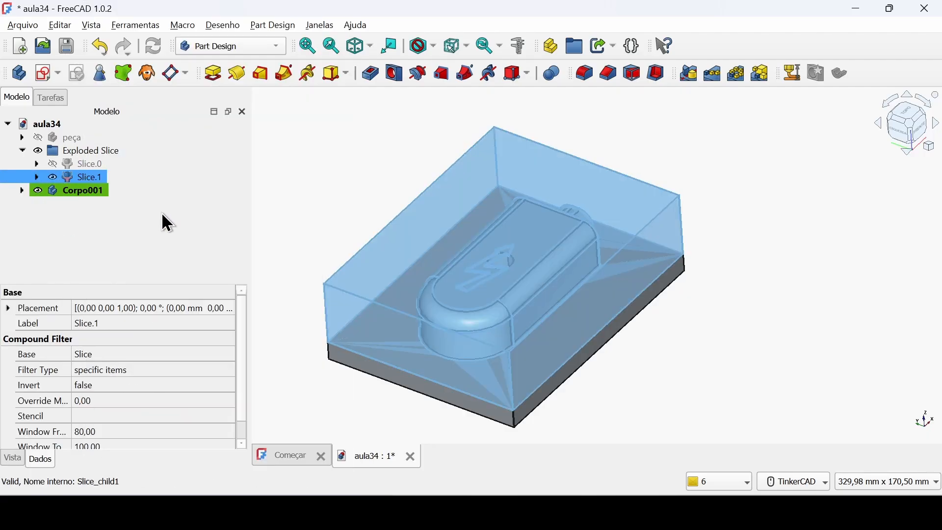
click(779, 291)
middle_drag(779, 291, 813, 290)
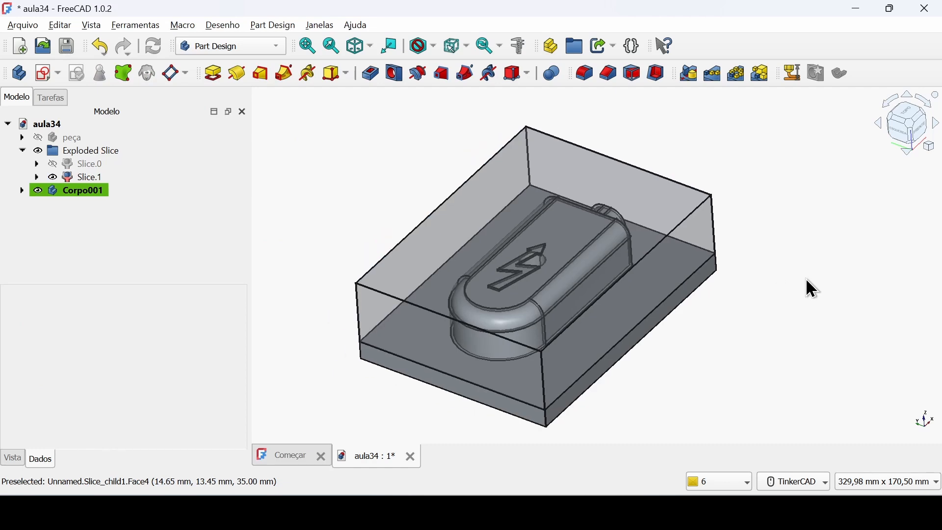